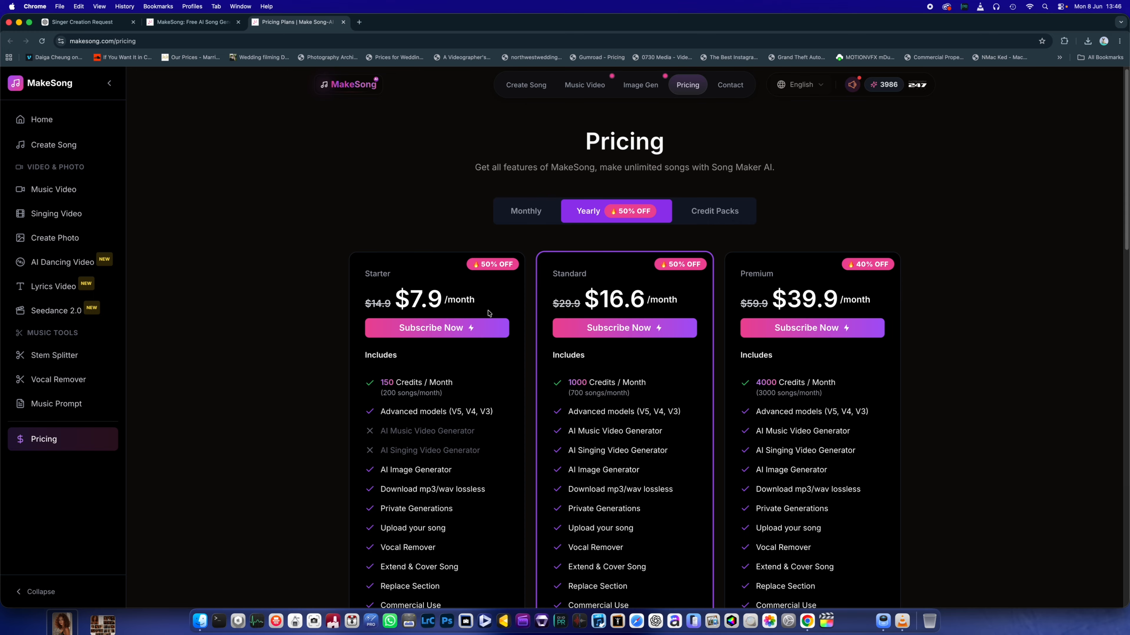
# Step: Examine the features of the yearly Starter, Standard and Premium plans, and bring up the credit pack pricing
pyautogui.scroll(-2, 566, 321)
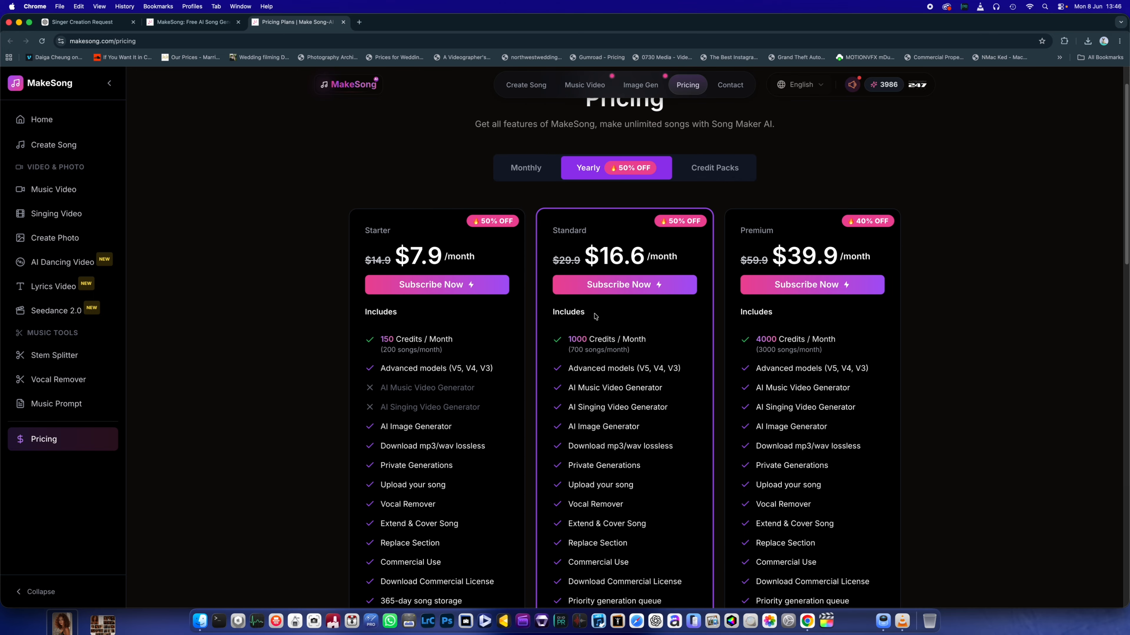
pyautogui.scroll(-2, 596, 285)
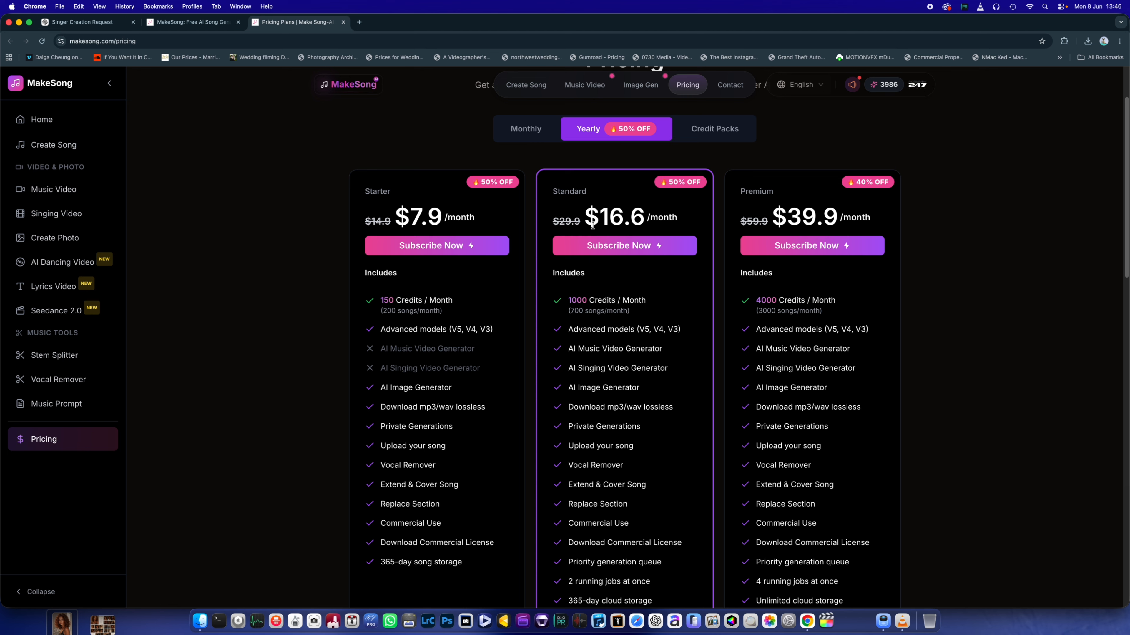
pyautogui.scroll(-4, 592, 226)
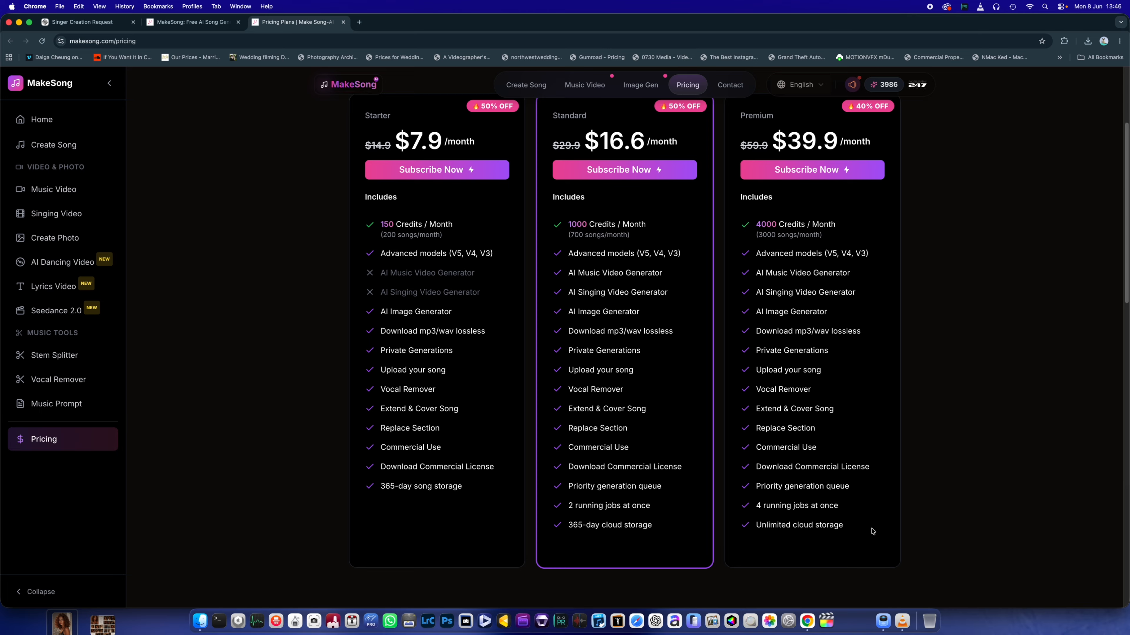
pyautogui.scroll(2, 796, 181)
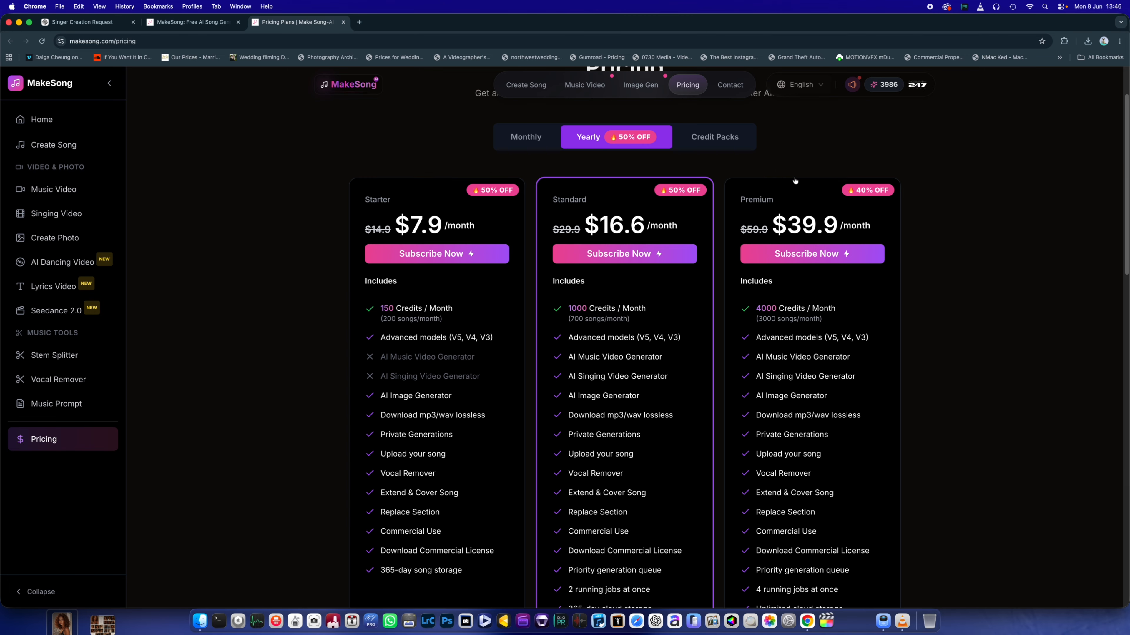
pyautogui.click(707, 141)
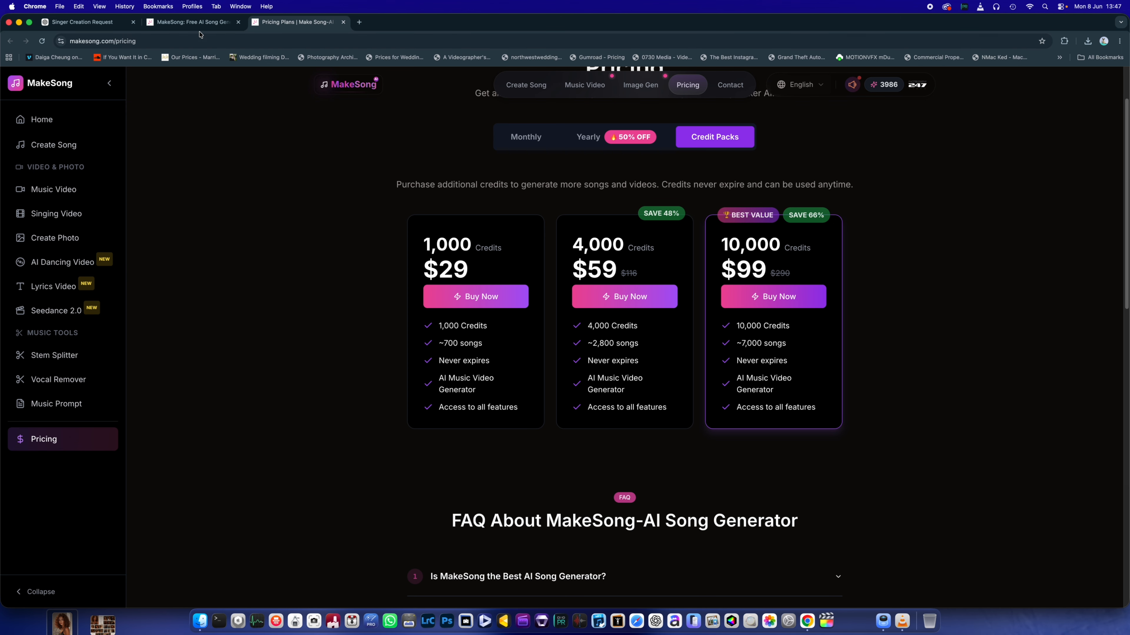
# Step: Switch to ChatGPT and review the generated images in the Singer Creation Request chat, viewing the Elira photoshoot board at full size
pyautogui.click(117, 24)
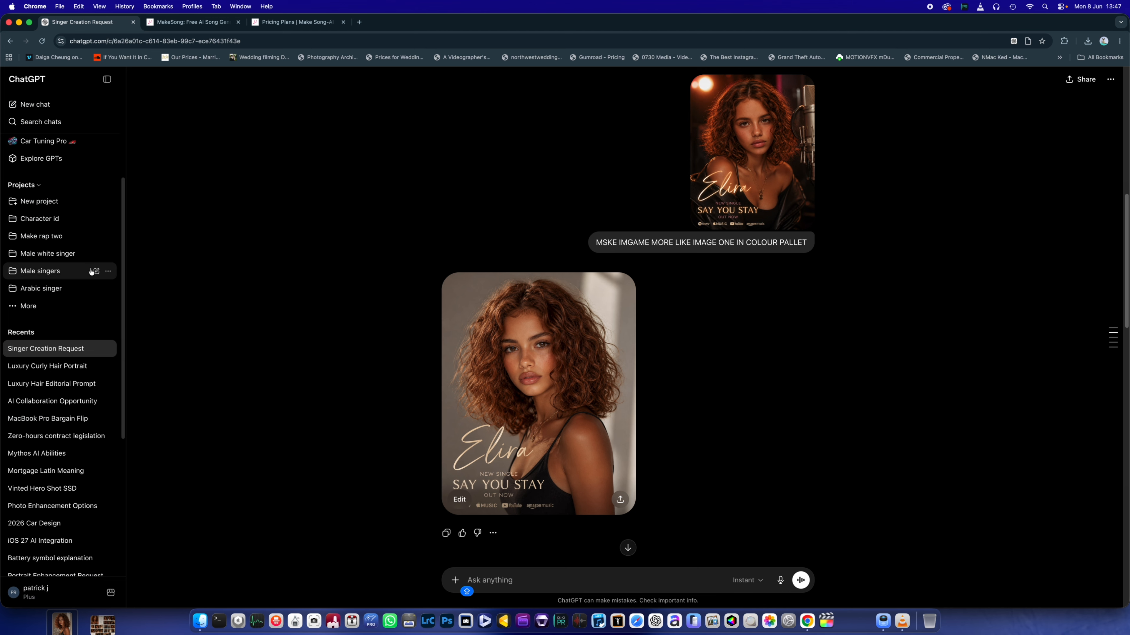
pyautogui.scroll(10, 840, 361)
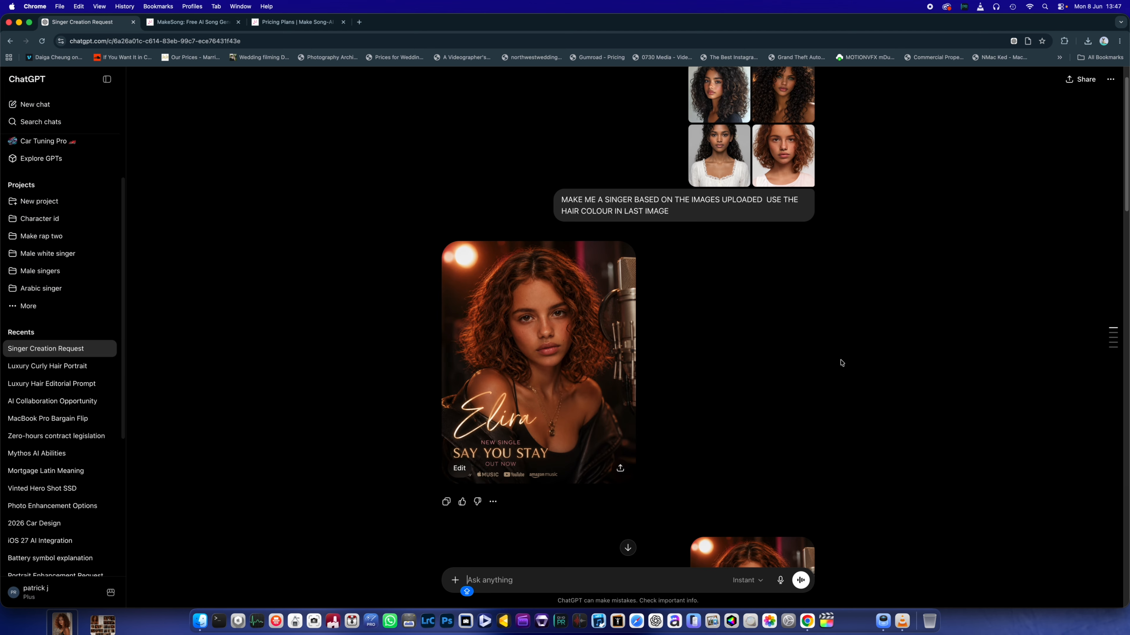
pyautogui.scroll(-6, 840, 363)
pyautogui.scroll(-3, 840, 362)
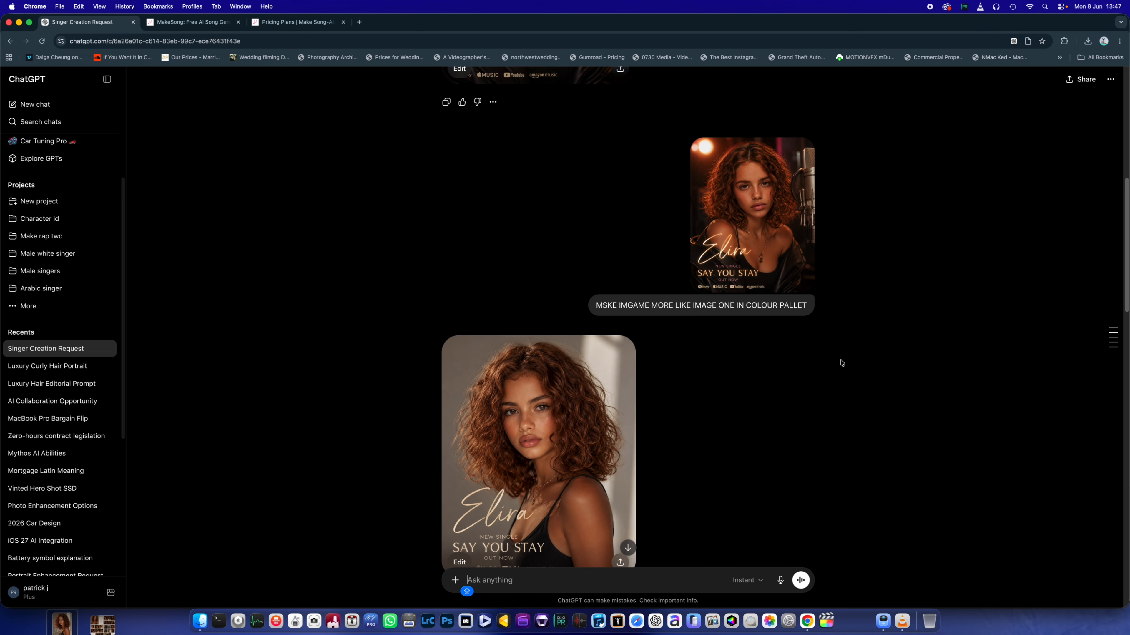
pyautogui.scroll(-3, 841, 363)
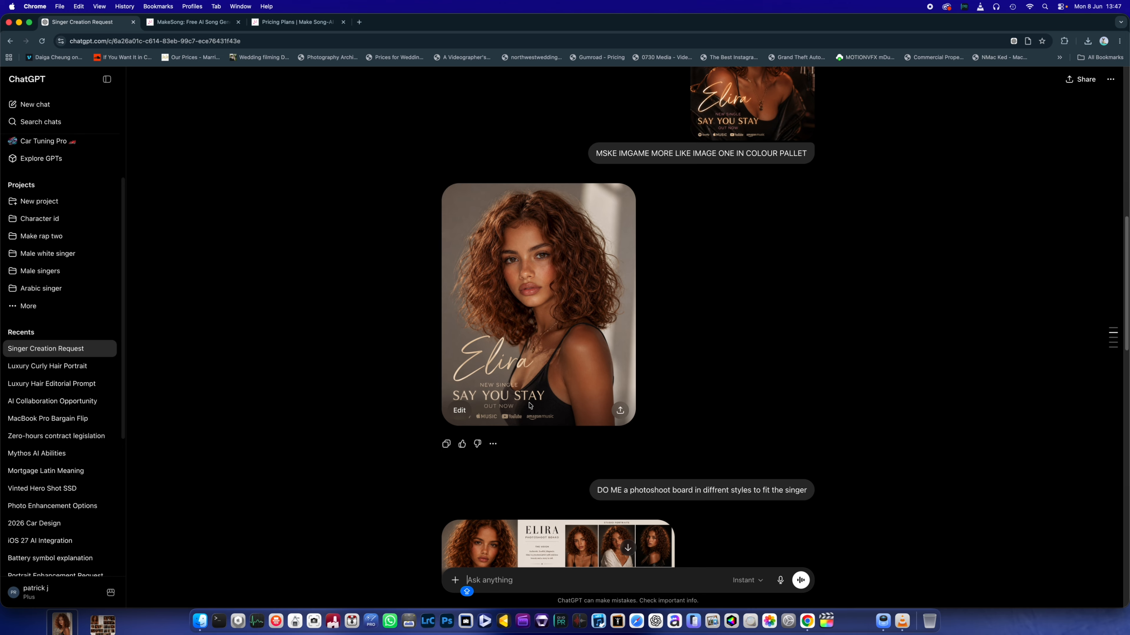
pyautogui.scroll(-5, 530, 405)
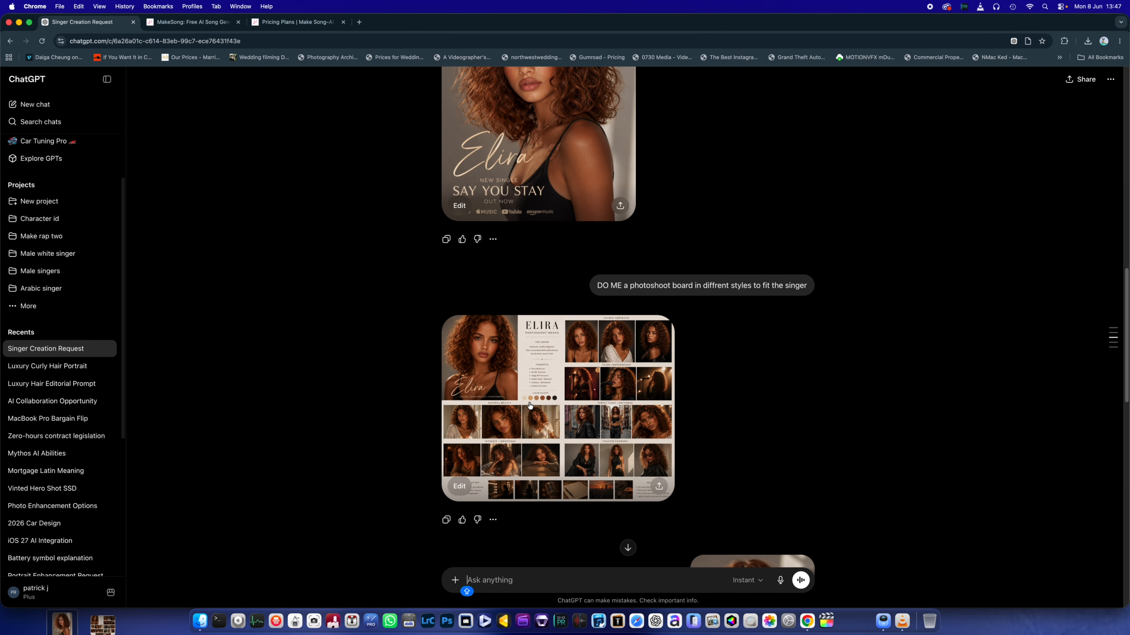
pyautogui.click(530, 405)
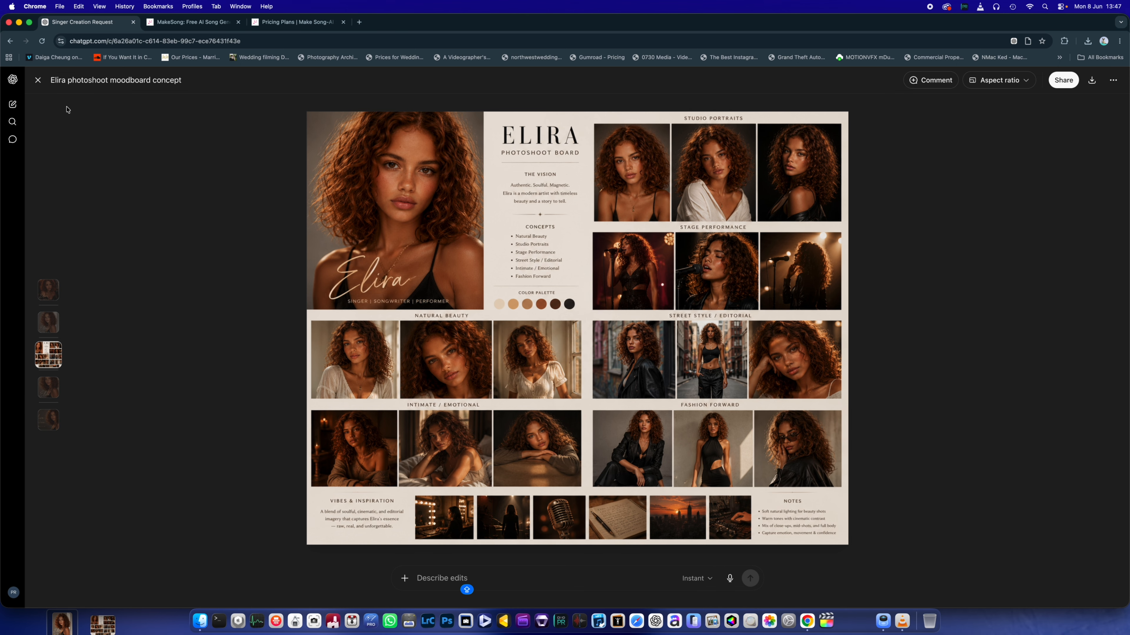
pyautogui.click(37, 80)
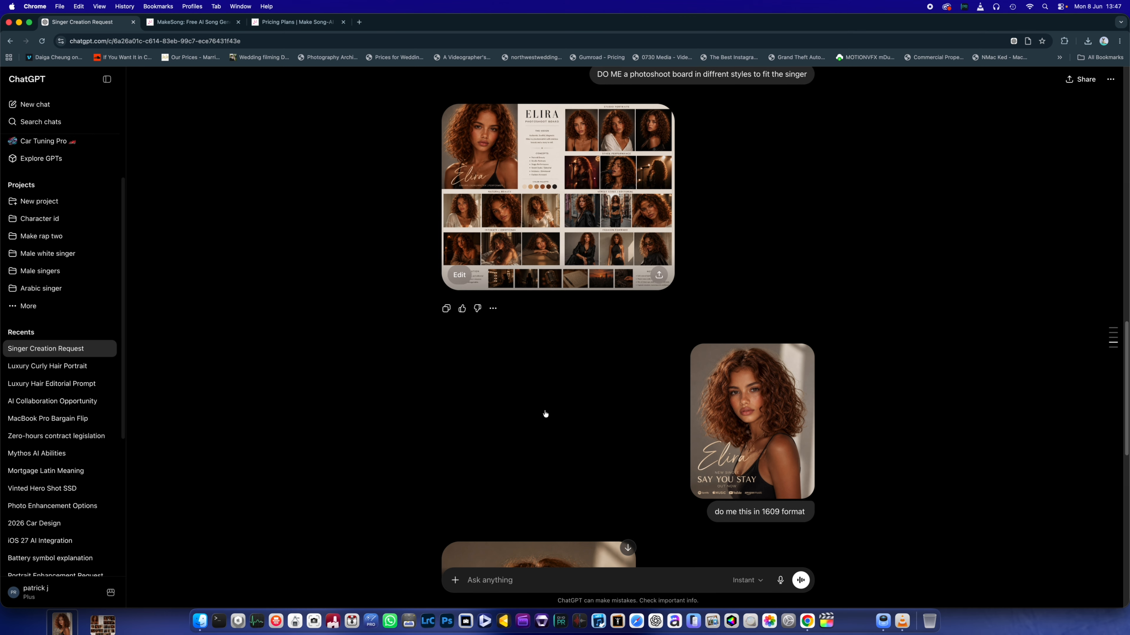
pyautogui.scroll(-10, 545, 413)
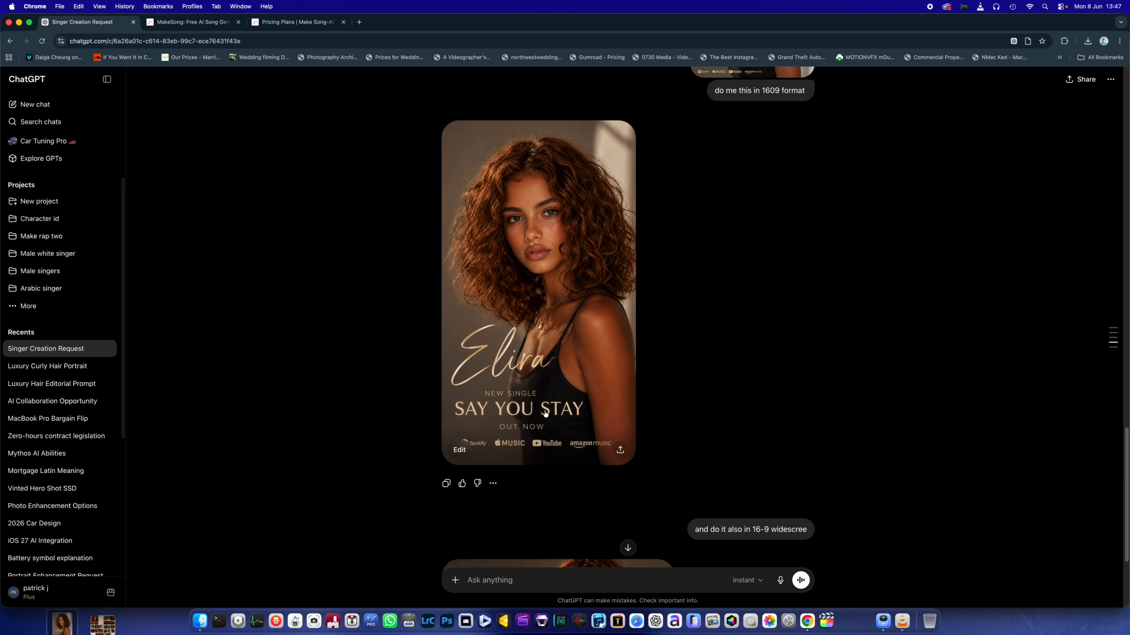
pyautogui.scroll(-4, 545, 414)
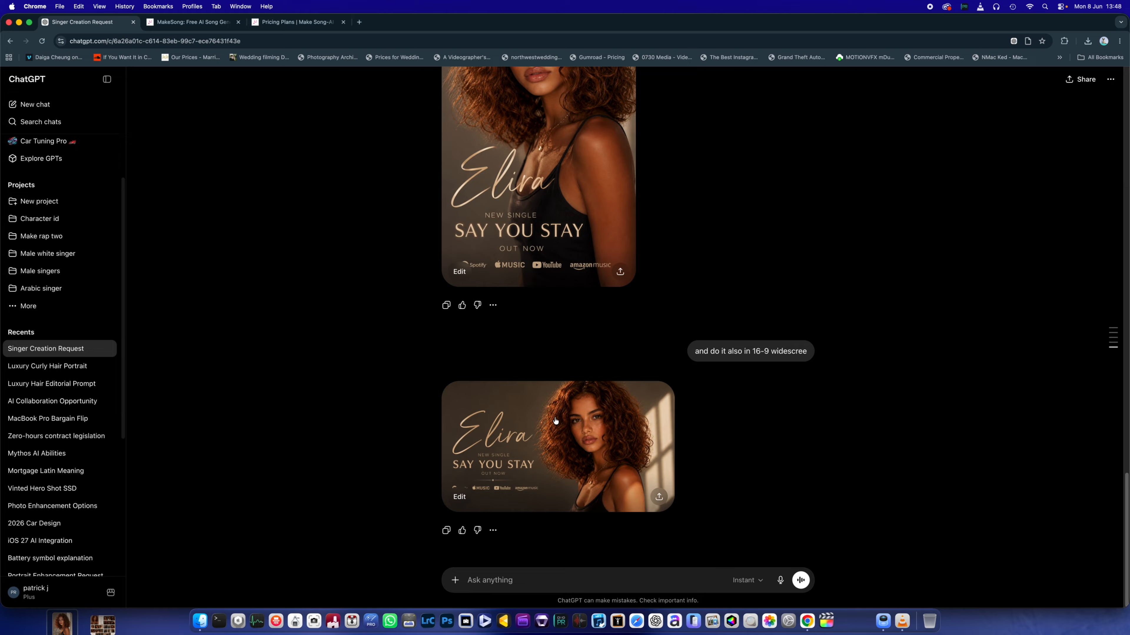
# Step: Create a new ChatGPT project named "Elira nEW Artist"
pyautogui.click(32, 202)
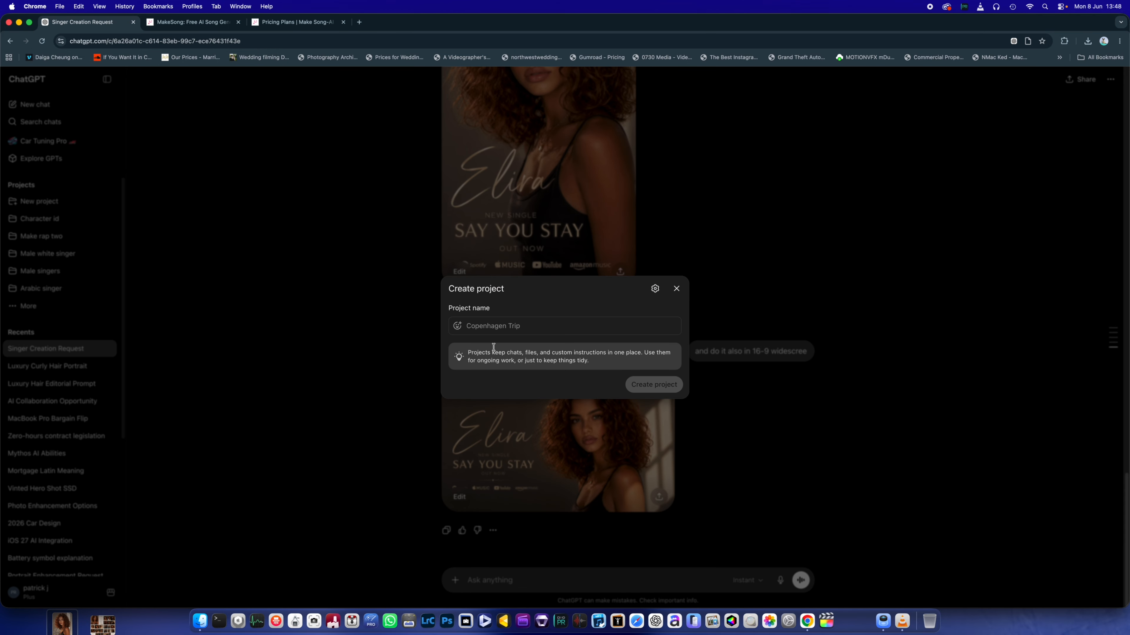
pyautogui.click(497, 326)
pyautogui.press('capslock')
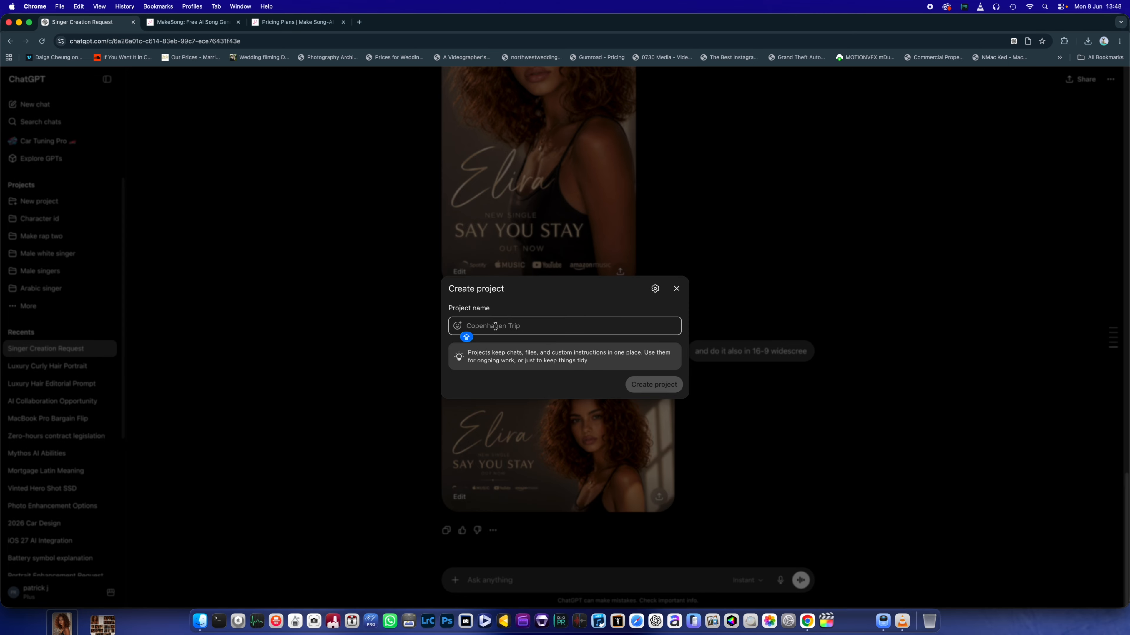
pyautogui.write('Elira')
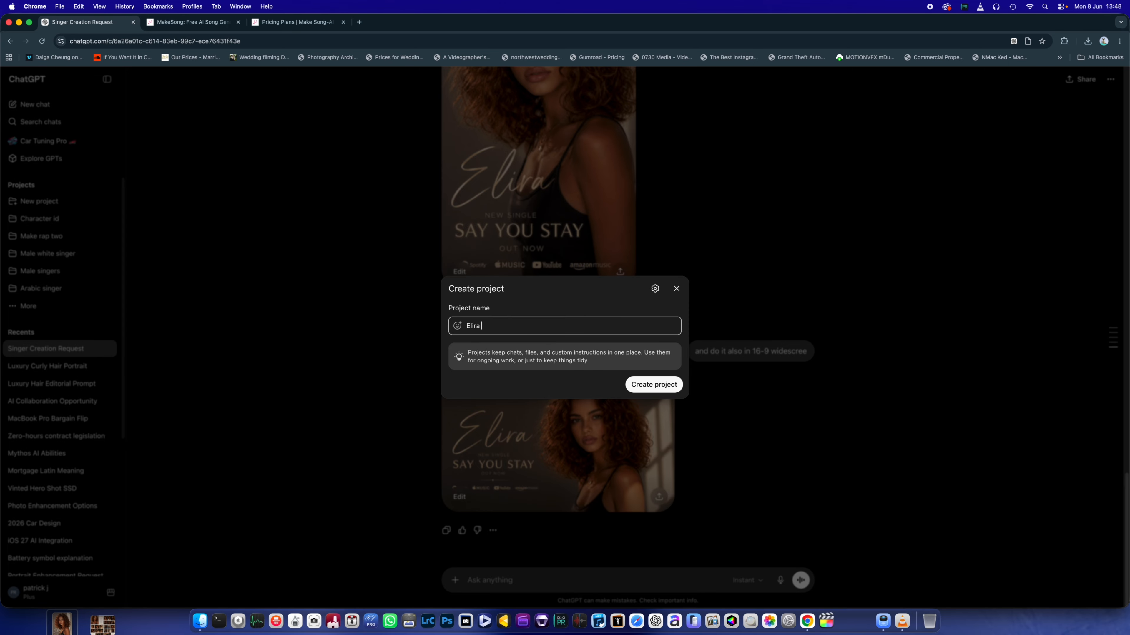
pyautogui.write(' nEW Artist')
pyautogui.click(654, 384)
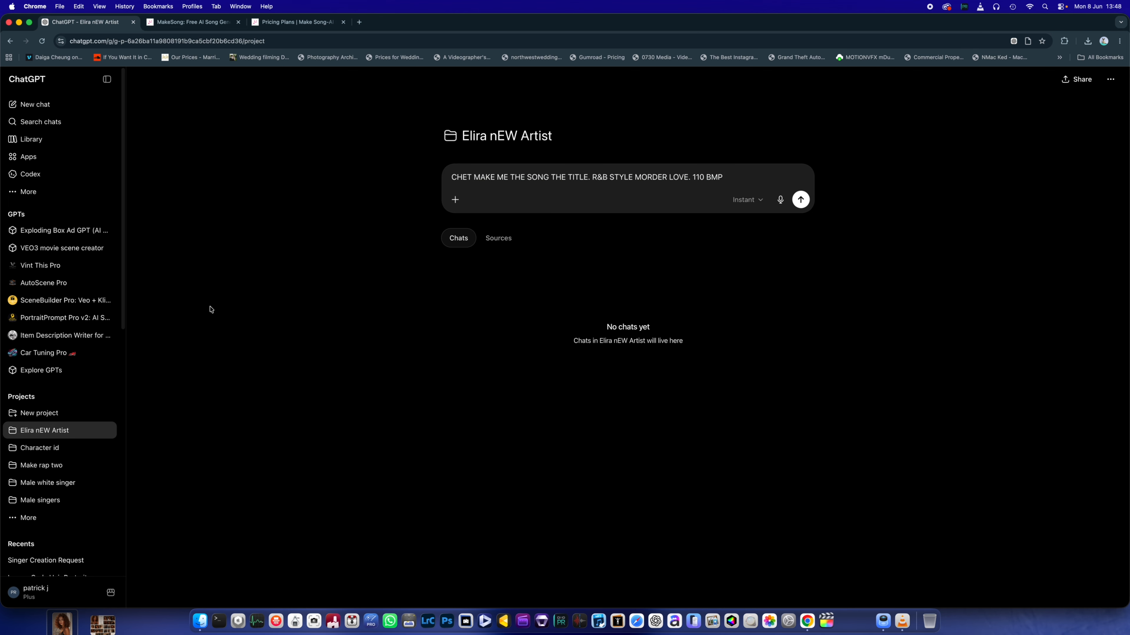
# Step: Attach the Elira cover image to the project's new chat and clear the leftover draft prompt
pyautogui.moveTo(67, 625); pyautogui.dragTo(551, 216)
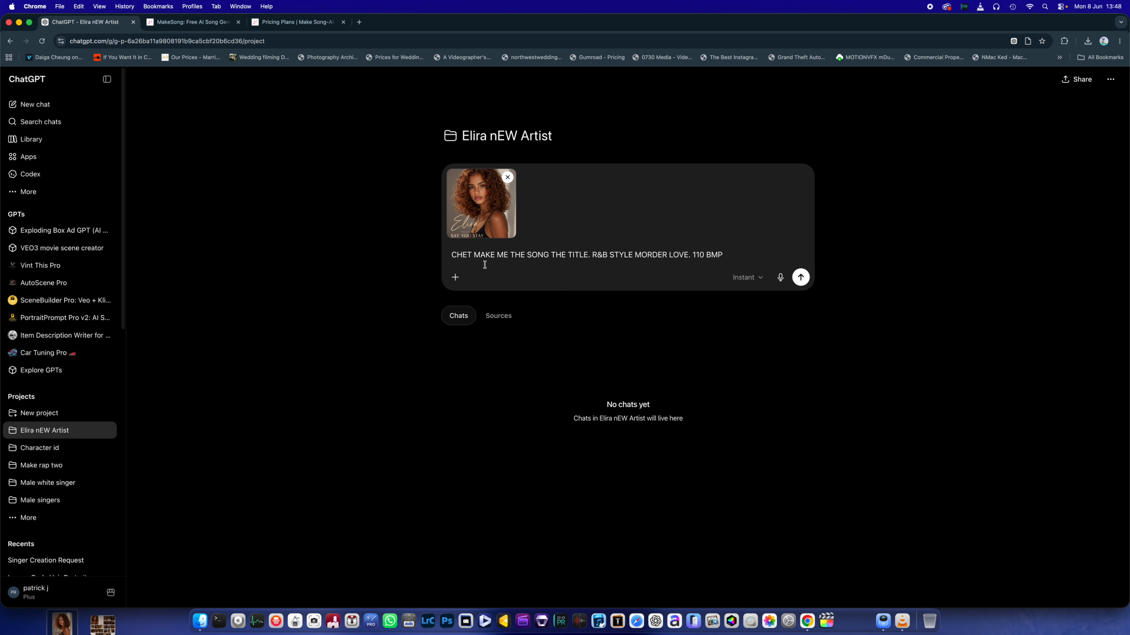
pyautogui.moveTo(744, 256); pyautogui.dragTo(392, 255)
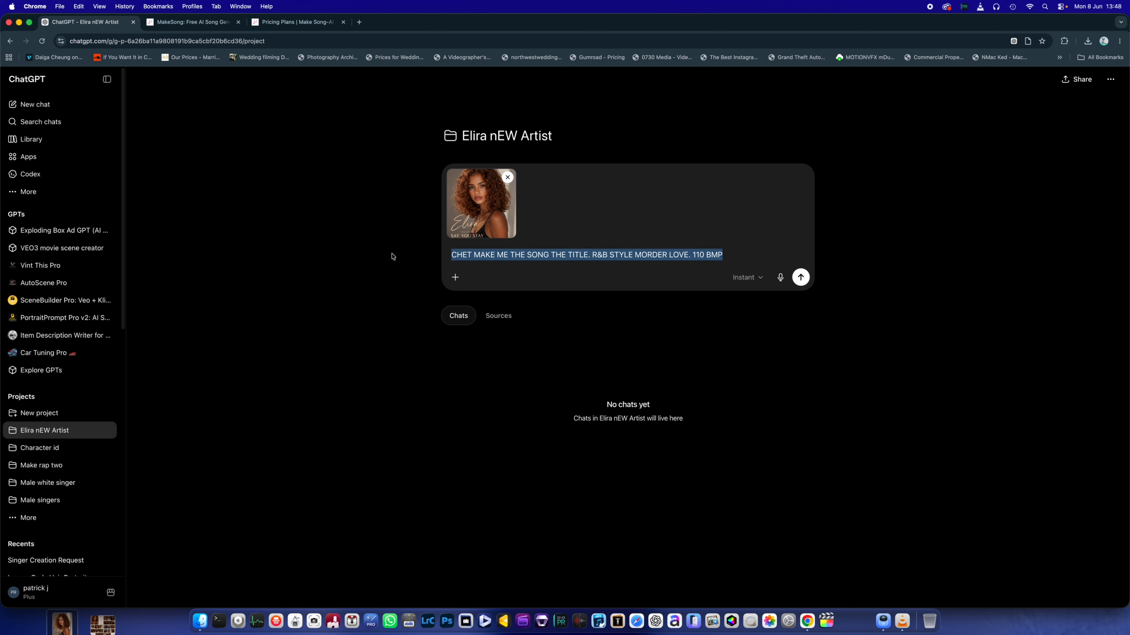
pyautogui.press('BackSpace')
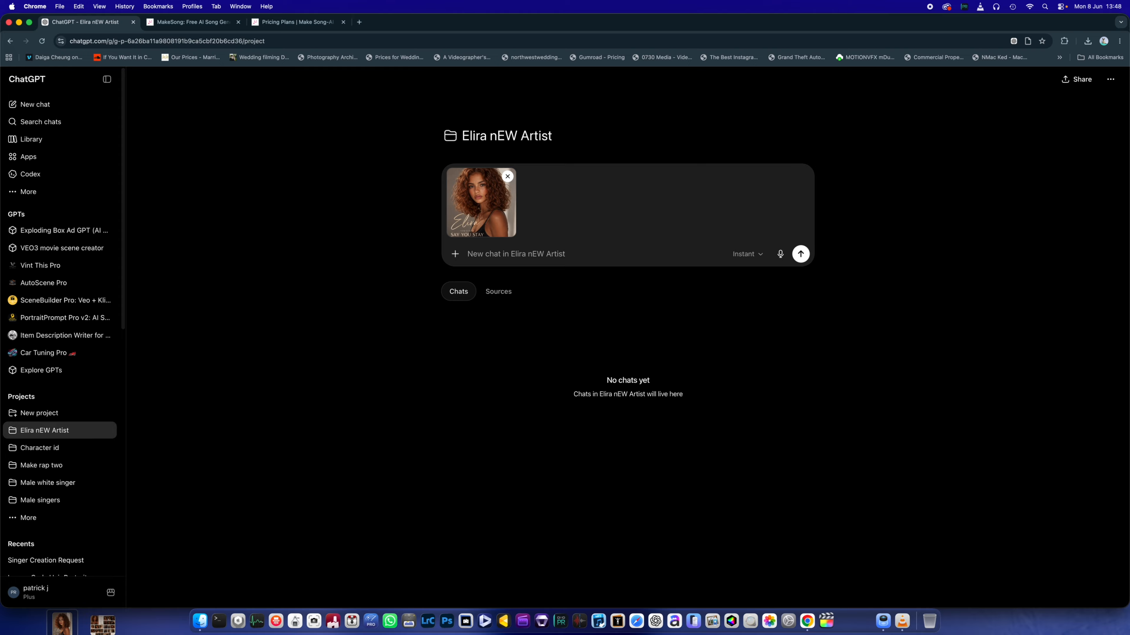
# Step: Send the prompt "r&b pop modern song. bpm 110 i need lyrics the song is called Say you stay."
pyautogui.write('r&b pop modern song.  bpm 110  i nee')
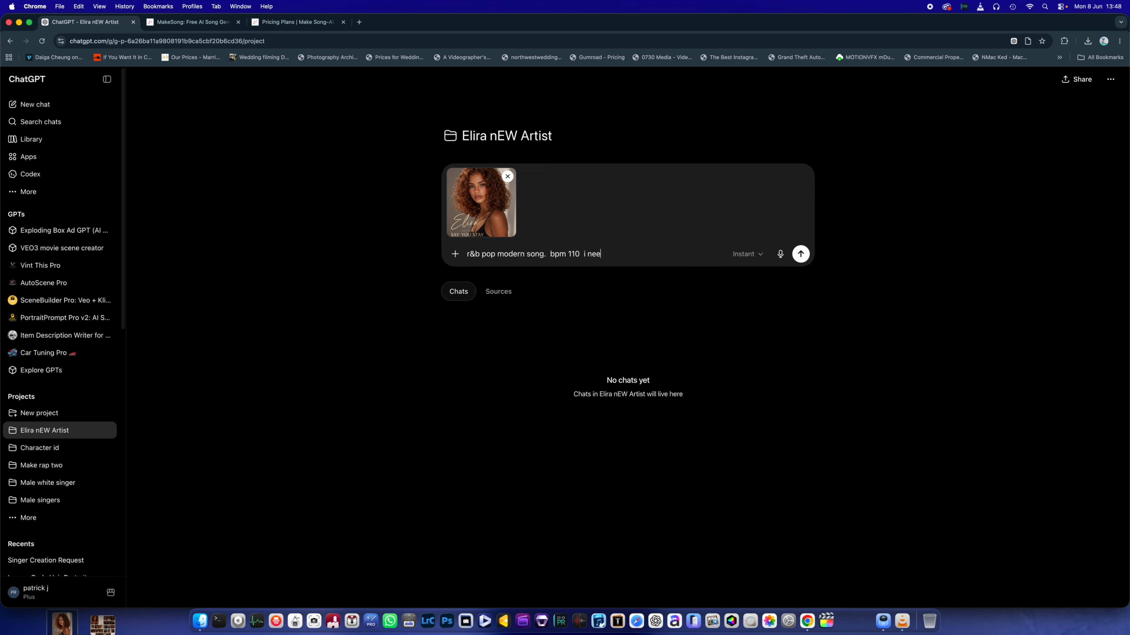
pyautogui.write('d lyrics  the song is called Say you stay.')
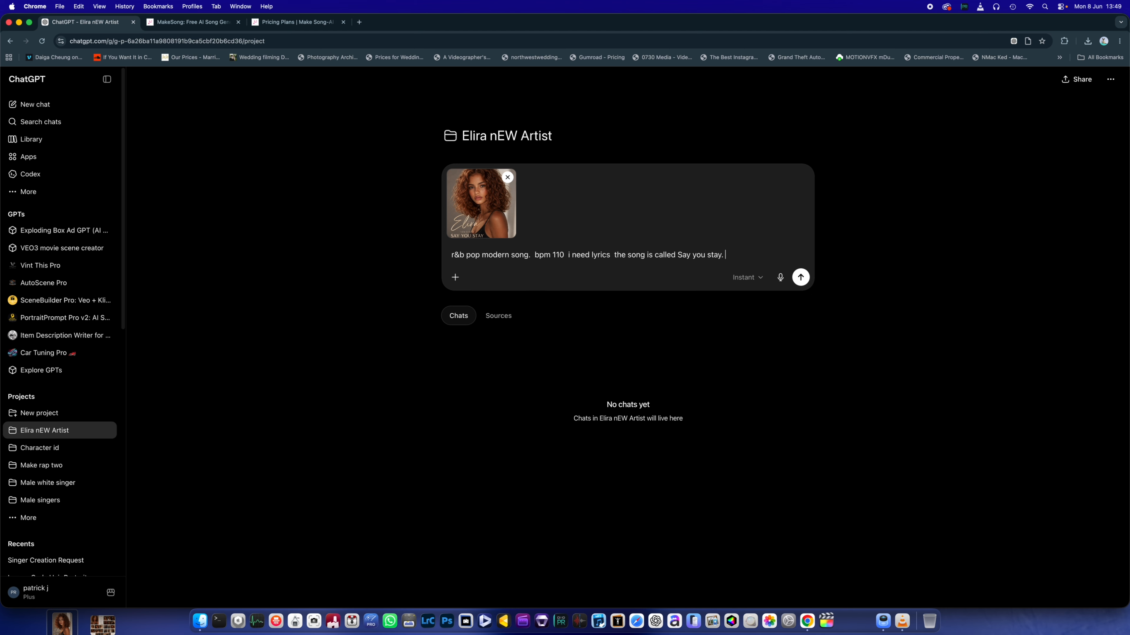
pyautogui.press('Return')
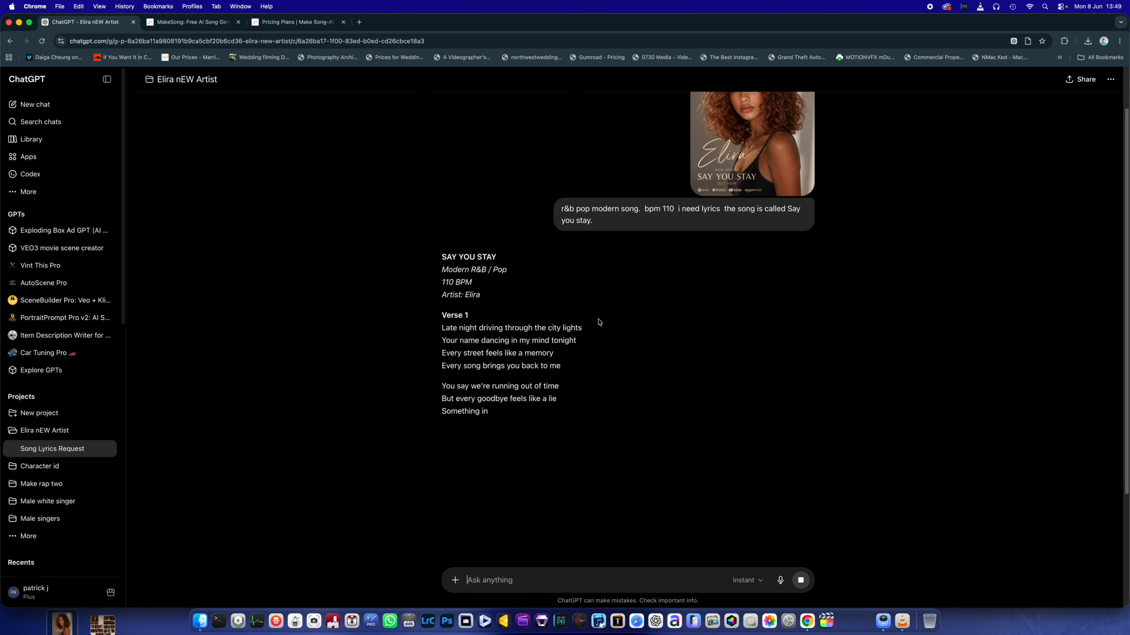
# Step: Read through the generated lyrics and copy them from the Verse 1 heading through the end of the Outro
pyautogui.scroll(-2, 598, 320)
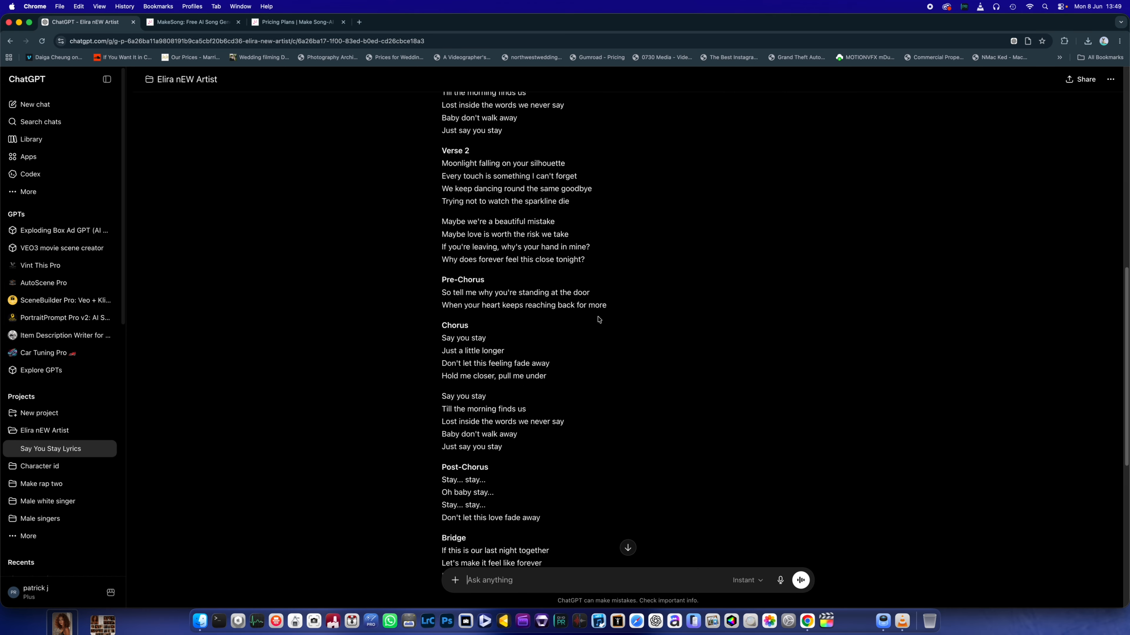
pyautogui.scroll(-6, 597, 319)
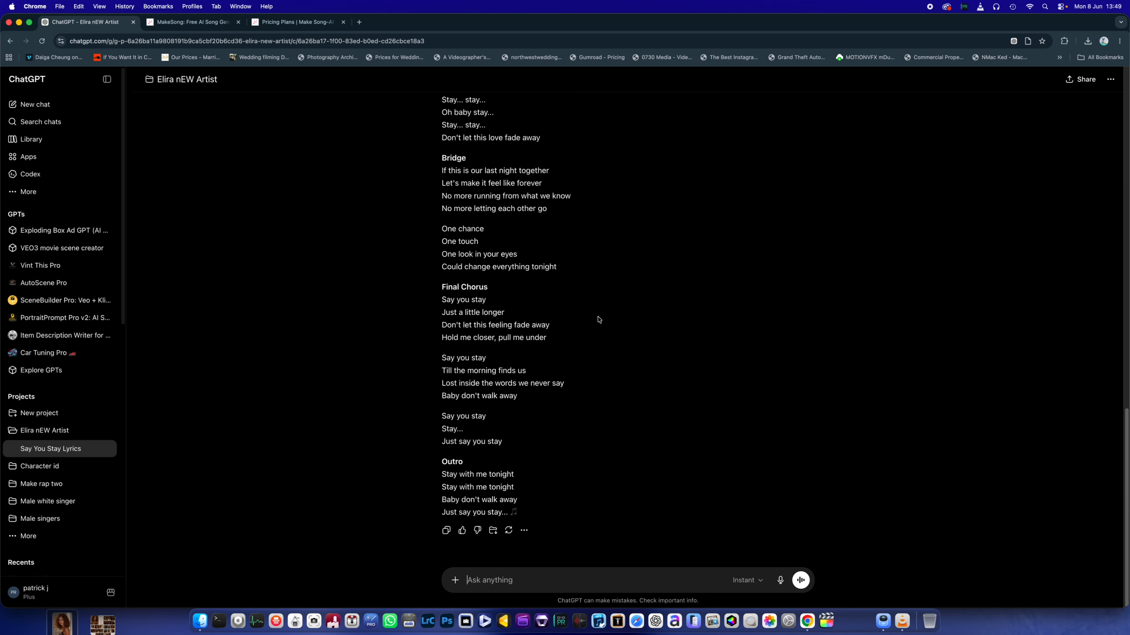
pyautogui.scroll(20, 598, 319)
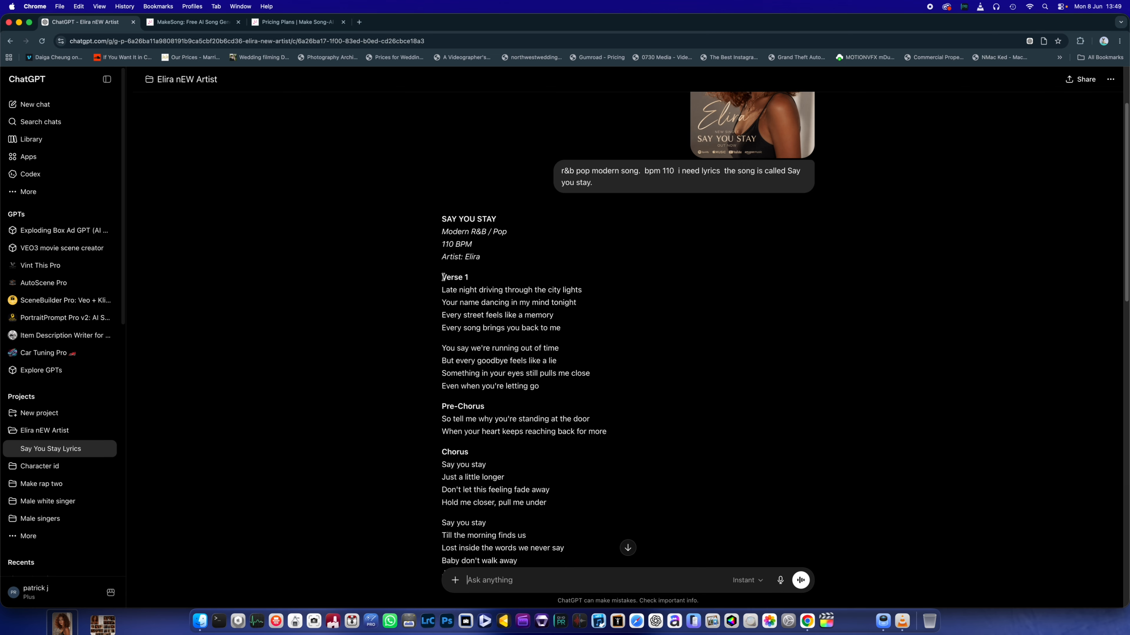
pyautogui.moveTo(439, 277); pyautogui.dragTo(502, 487)
pyautogui.rightClick(502, 488)
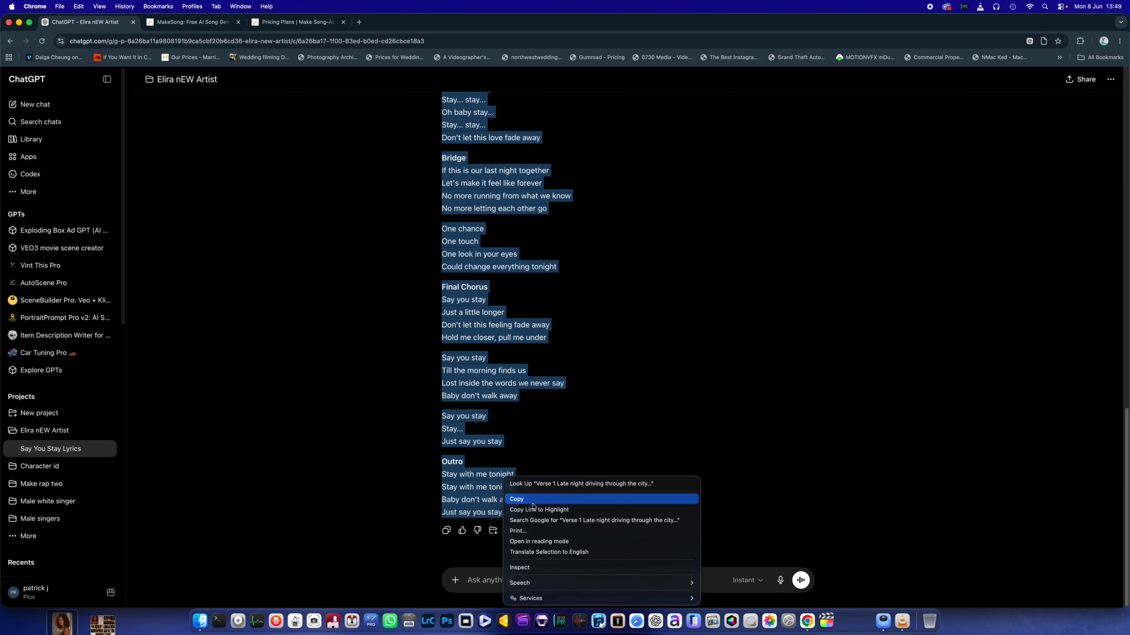
pyautogui.click(520, 499)
# Step: Switch to MakeSong and open its song creation page
pyautogui.click(189, 24)
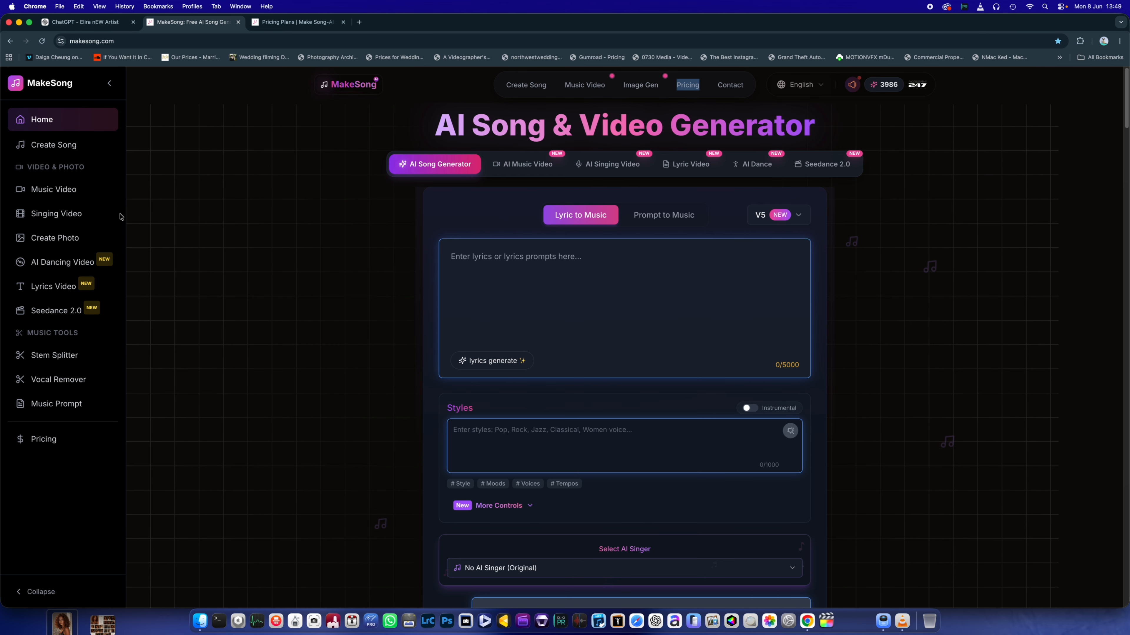
pyautogui.click(41, 146)
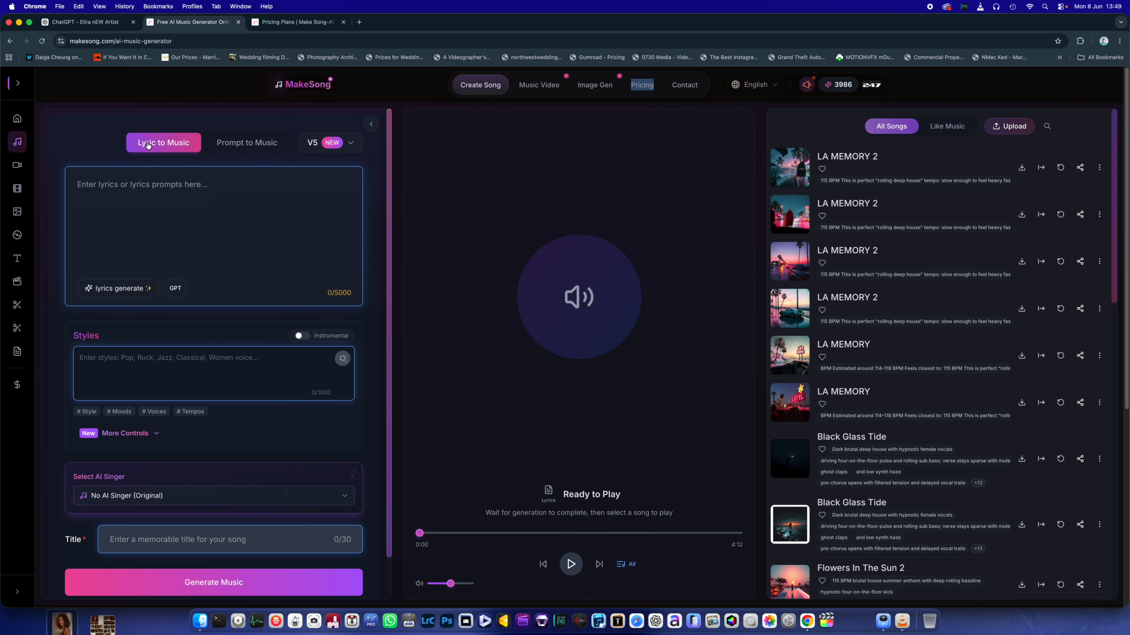
# Step: Look over the Prompt to Music mode and the AI image generator's options, and return to the song creation page
pyautogui.click(249, 143)
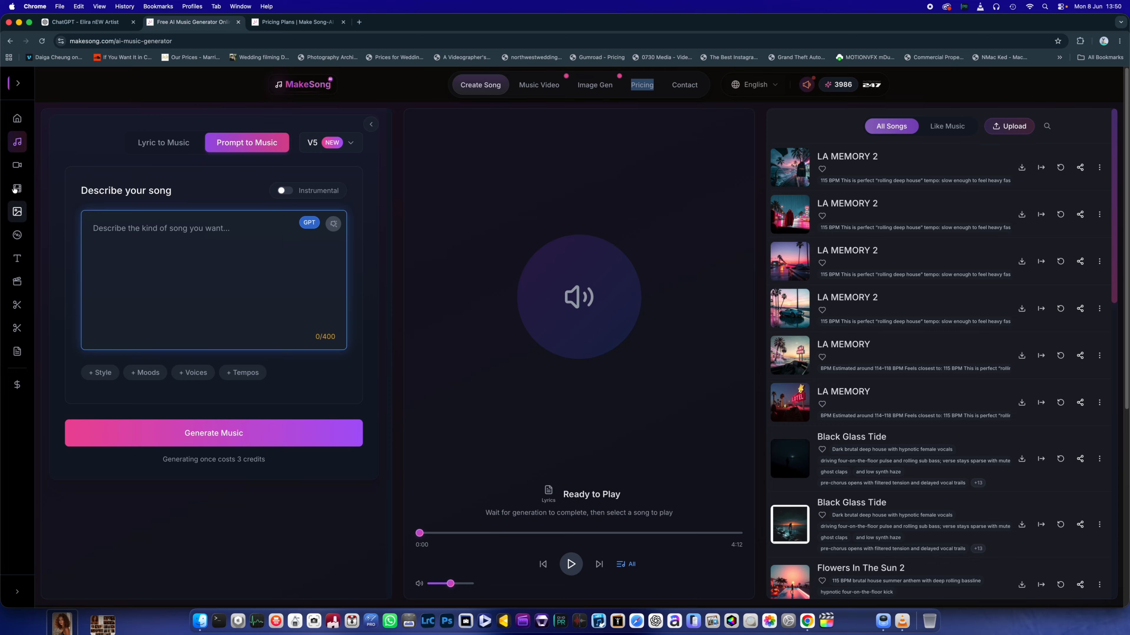
pyautogui.click(17, 212)
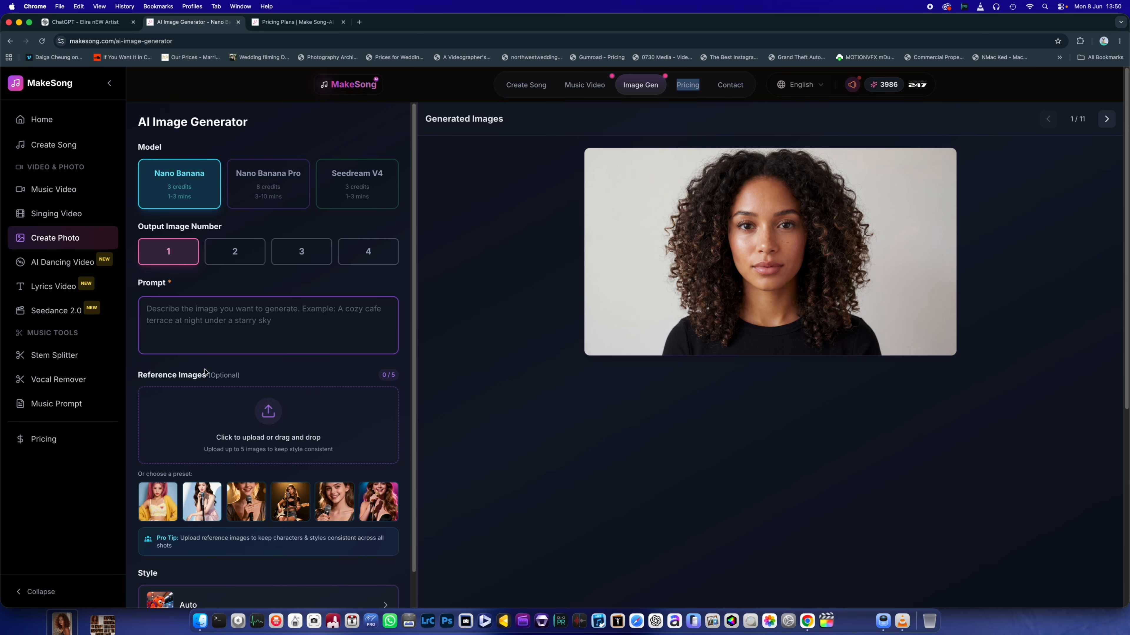
pyautogui.scroll(-3, 209, 347)
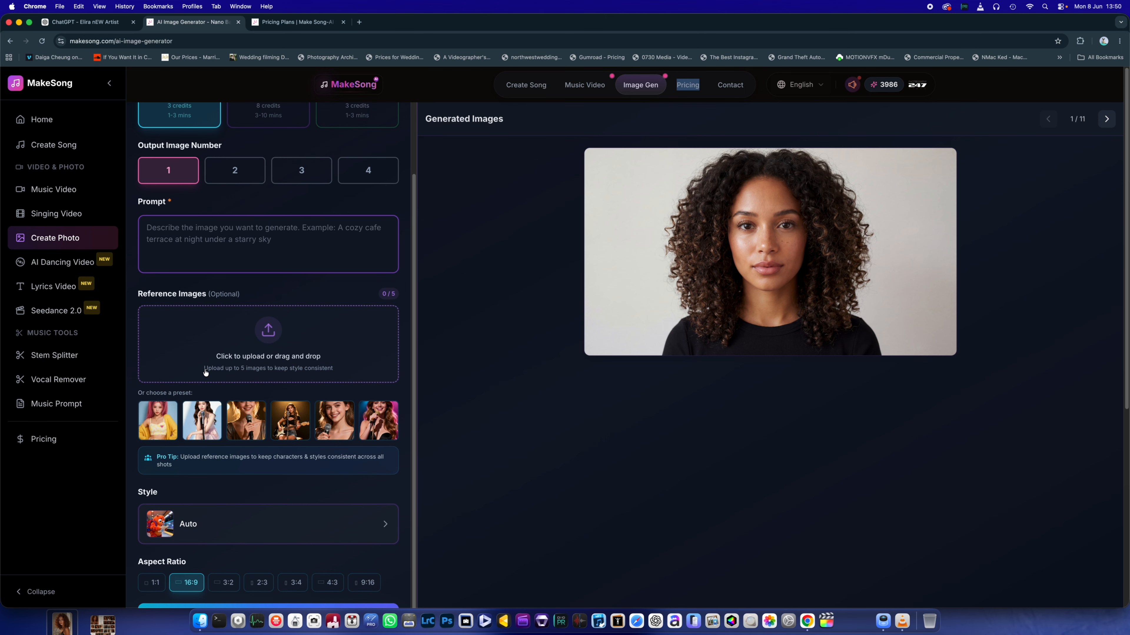
pyautogui.scroll(1, 205, 372)
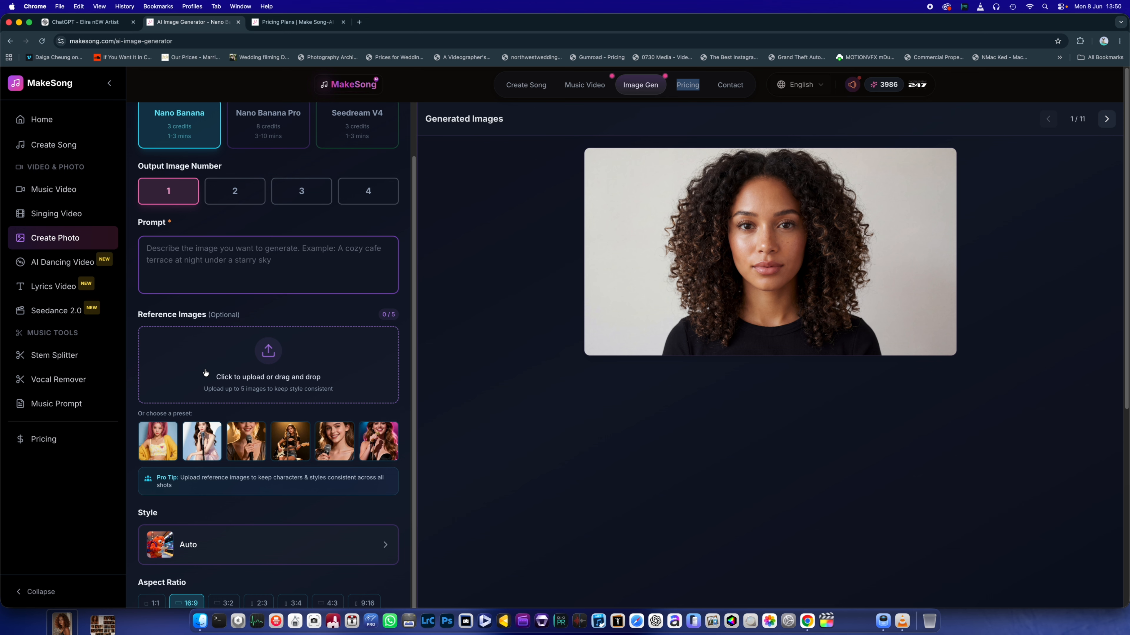
pyautogui.click(50, 146)
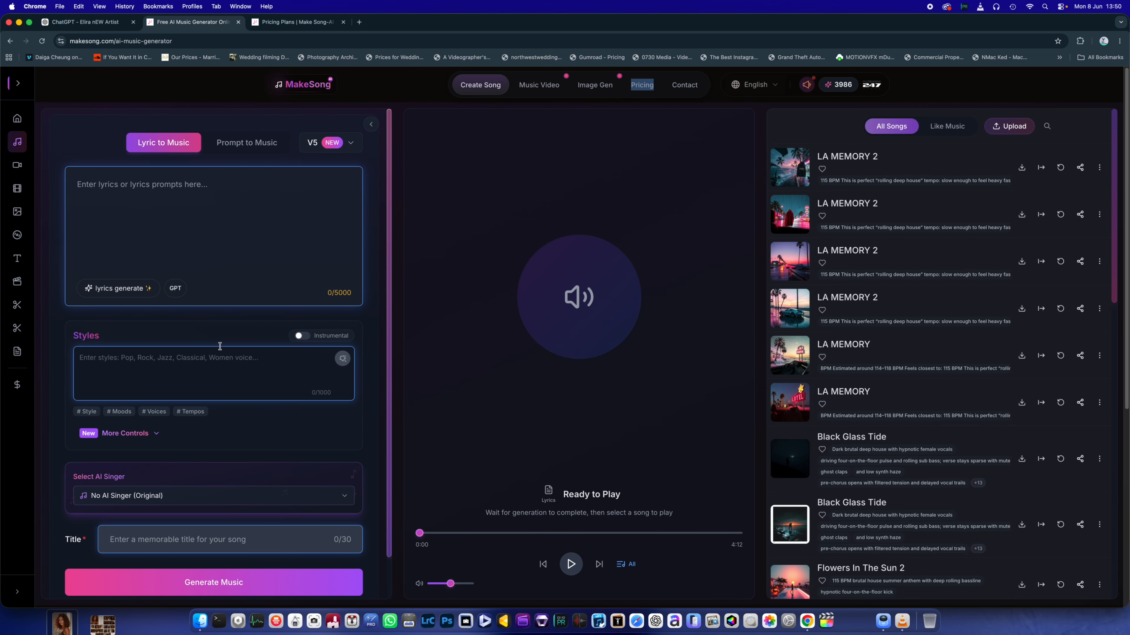
# Step: Paste the copied lyrics into the lyrics field of the Lyric to Music form
pyautogui.rightClick(156, 185)
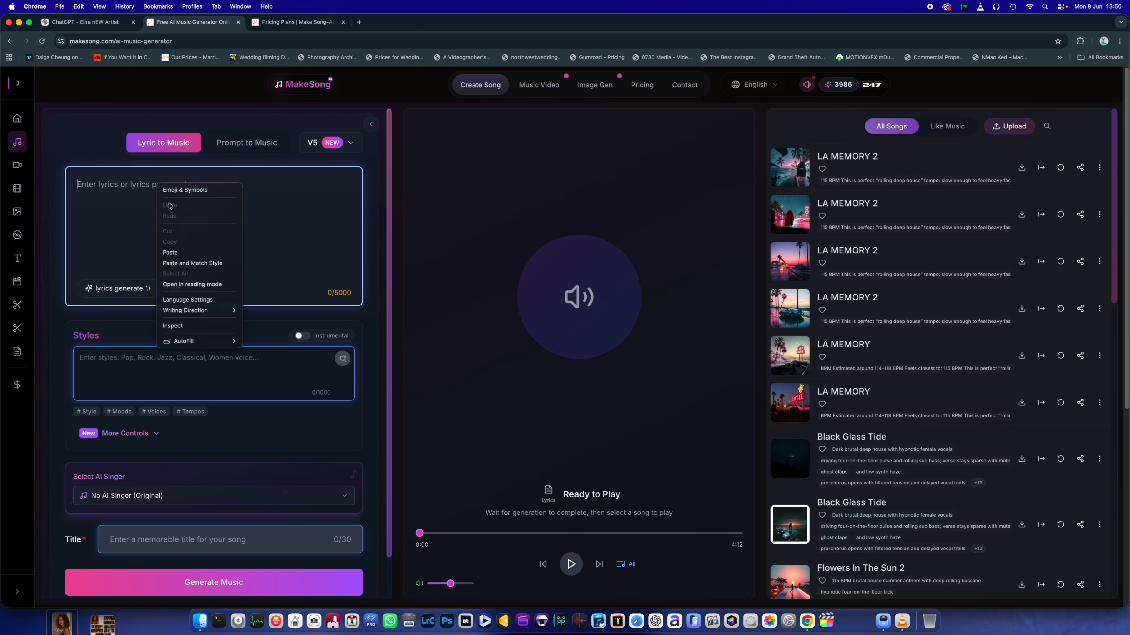
pyautogui.click(192, 254)
pyautogui.scroll(10, 242, 237)
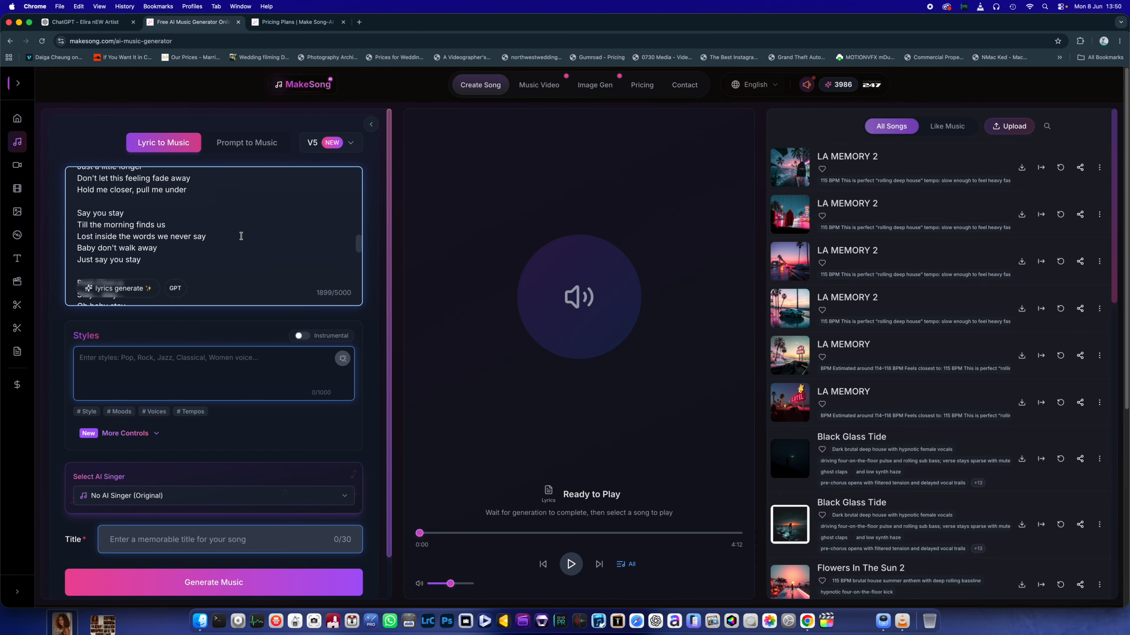
# Step: Copy "Modern R&B / Pop 110 BPM" from the ChatGPT reply and paste it as the song's styles in MakeSong
pyautogui.click(84, 22)
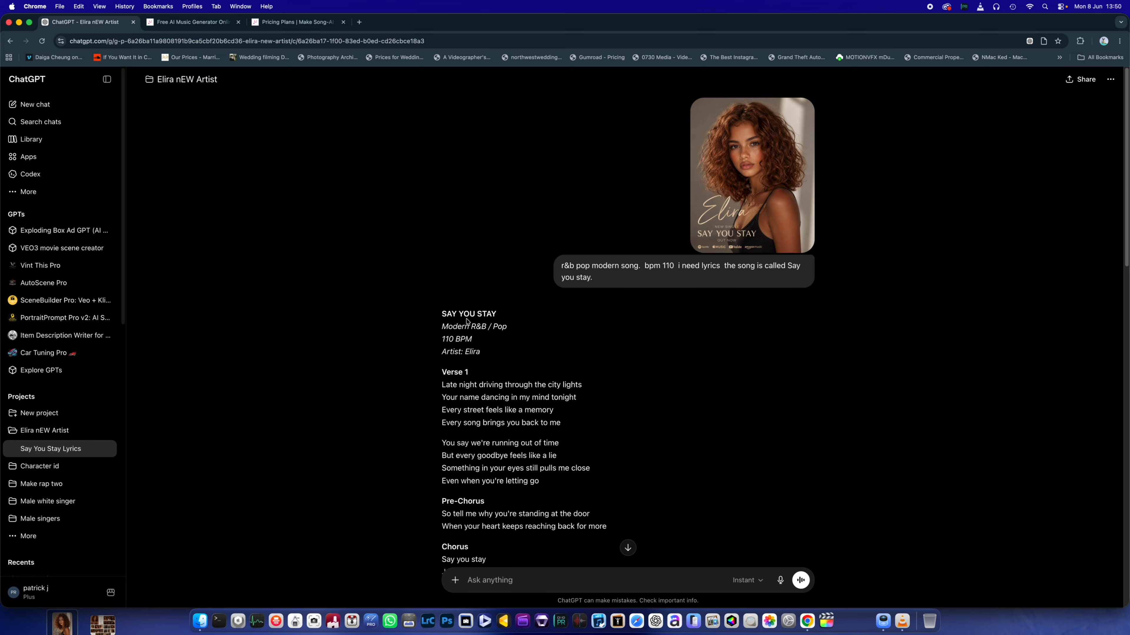
pyautogui.moveTo(443, 326); pyautogui.dragTo(504, 341)
pyautogui.rightClick(484, 330)
pyautogui.click(497, 349)
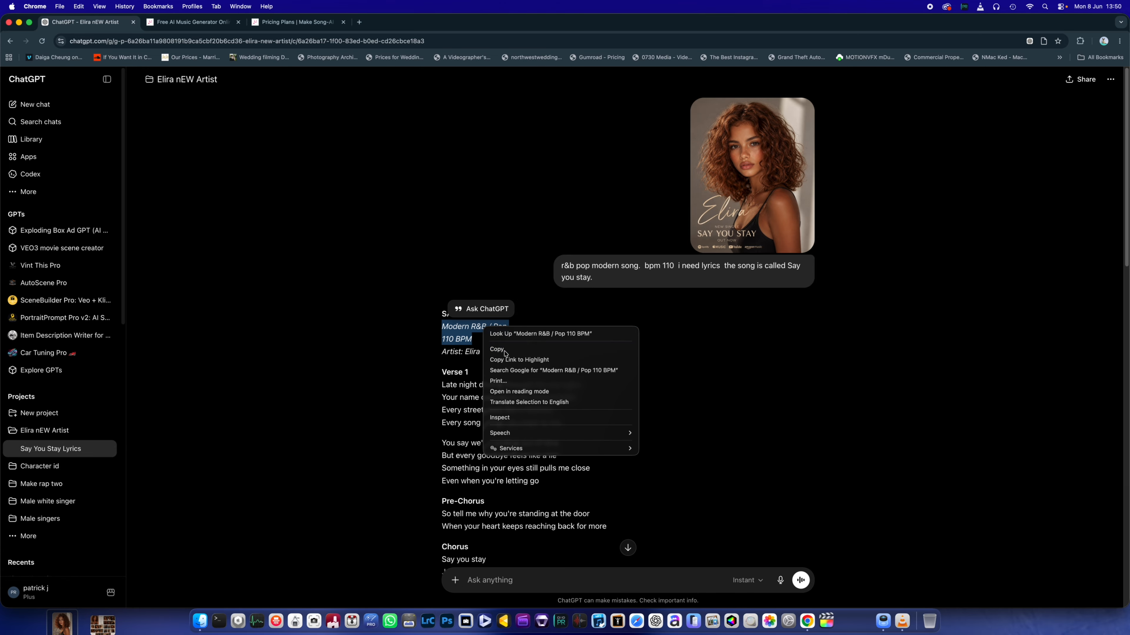
pyautogui.hotkey('ctrl', 'Tab')
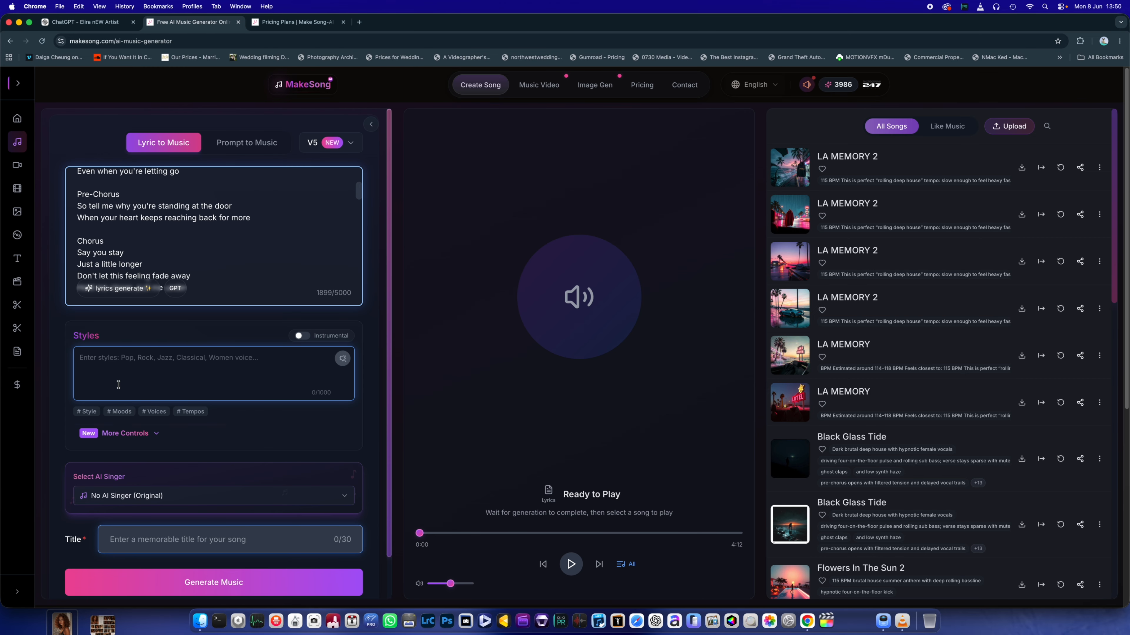
pyautogui.rightClick(113, 370)
pyautogui.press('Return')
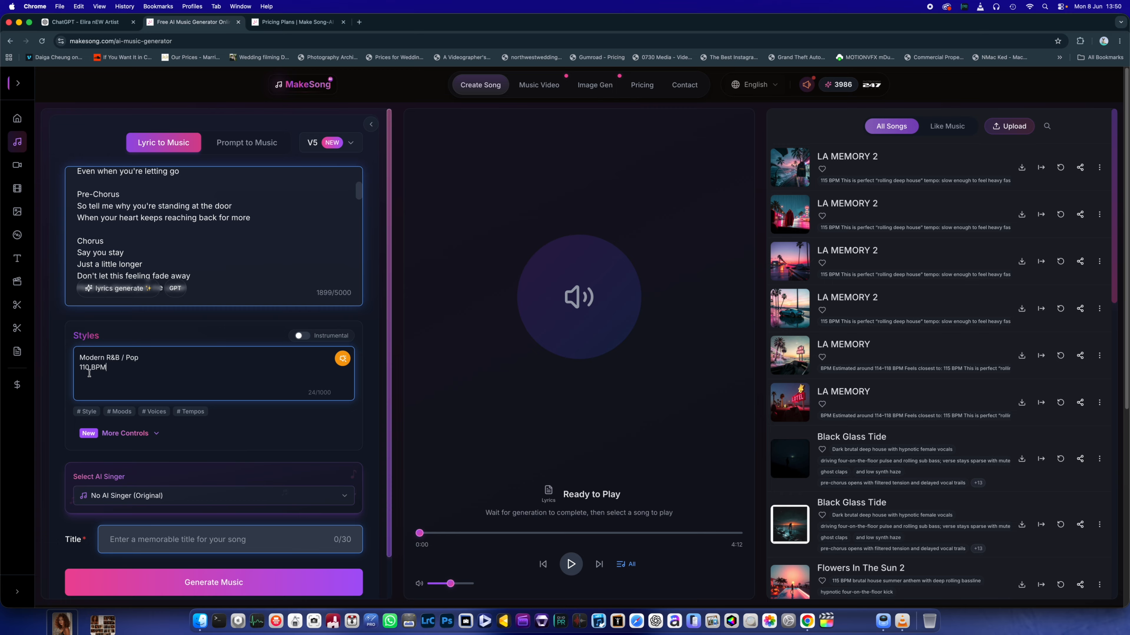
# Step: Select rae as the AI singer for the song
pyautogui.scroll(-1, 160, 375)
pyautogui.scroll(-2, 160, 376)
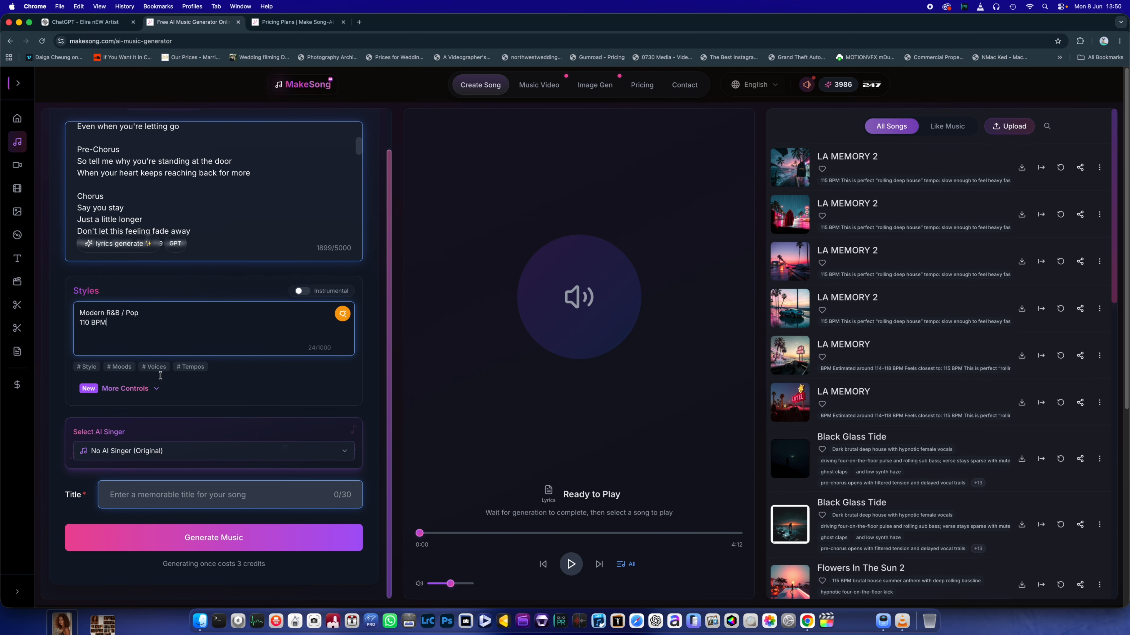
pyautogui.click(214, 455)
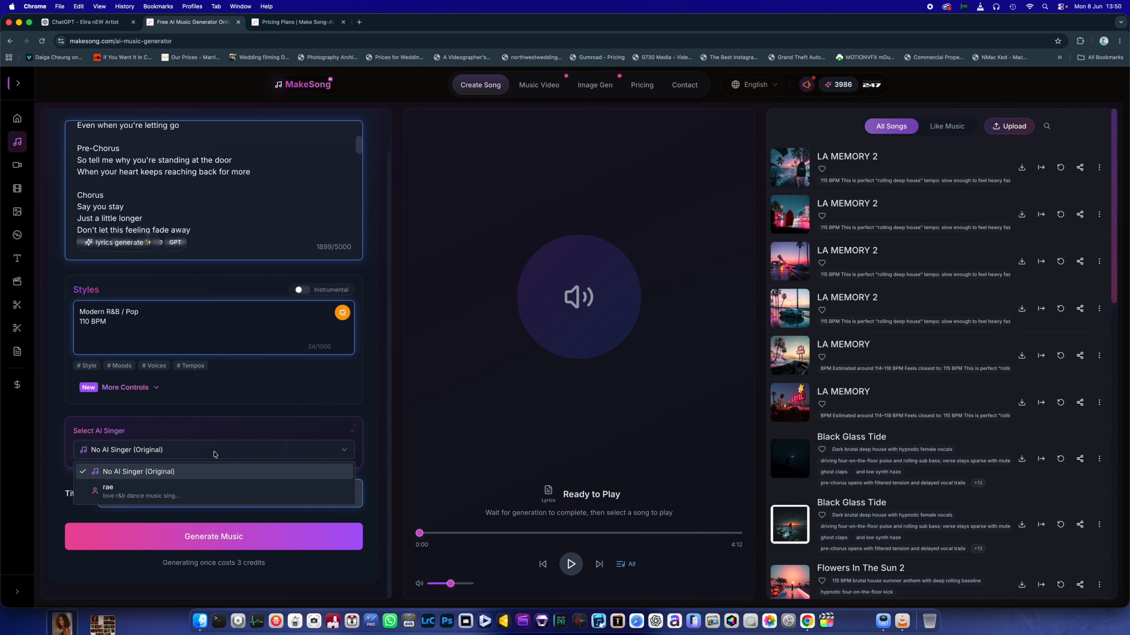
pyautogui.click(121, 495)
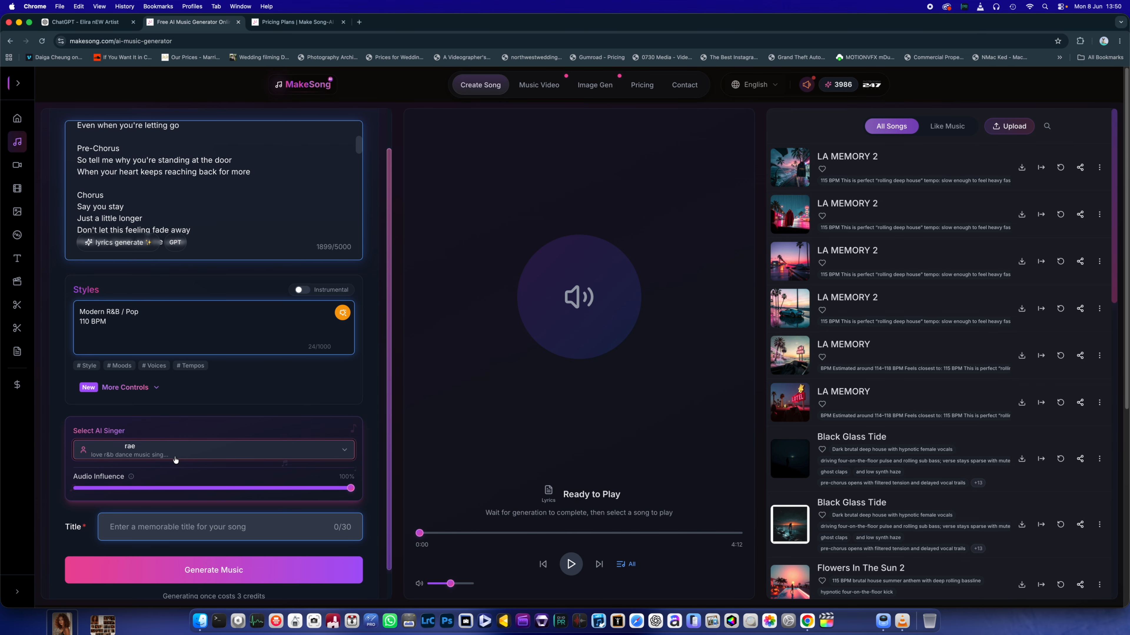
# Step: Expand the additional style controls and set the vocal gender preference to Female
pyautogui.scroll(-4, 178, 459)
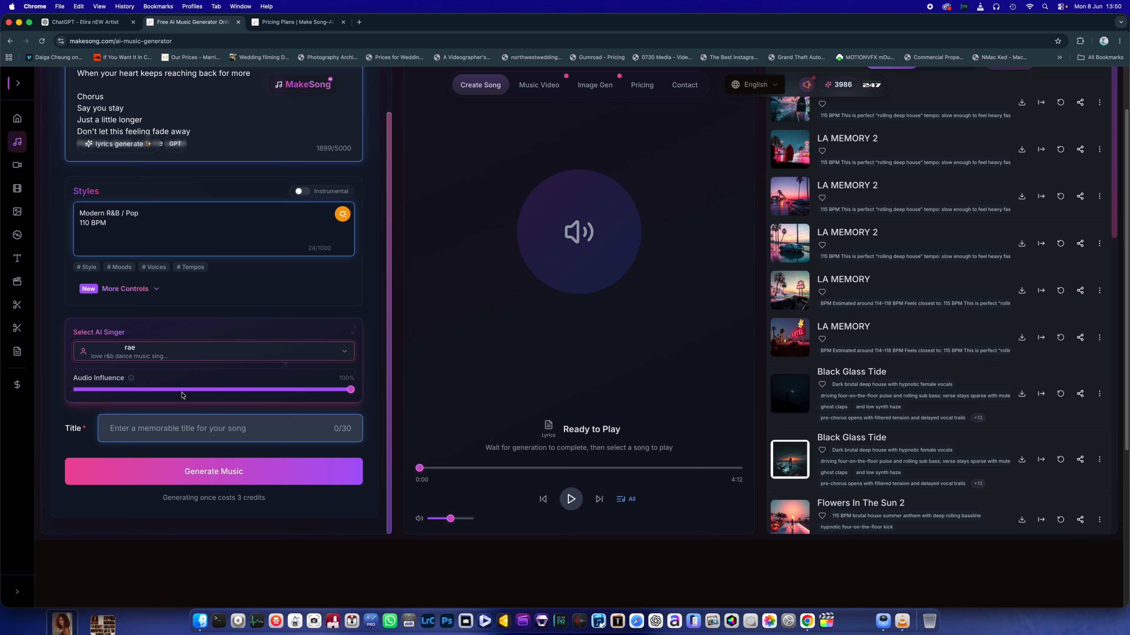
pyautogui.click(148, 290)
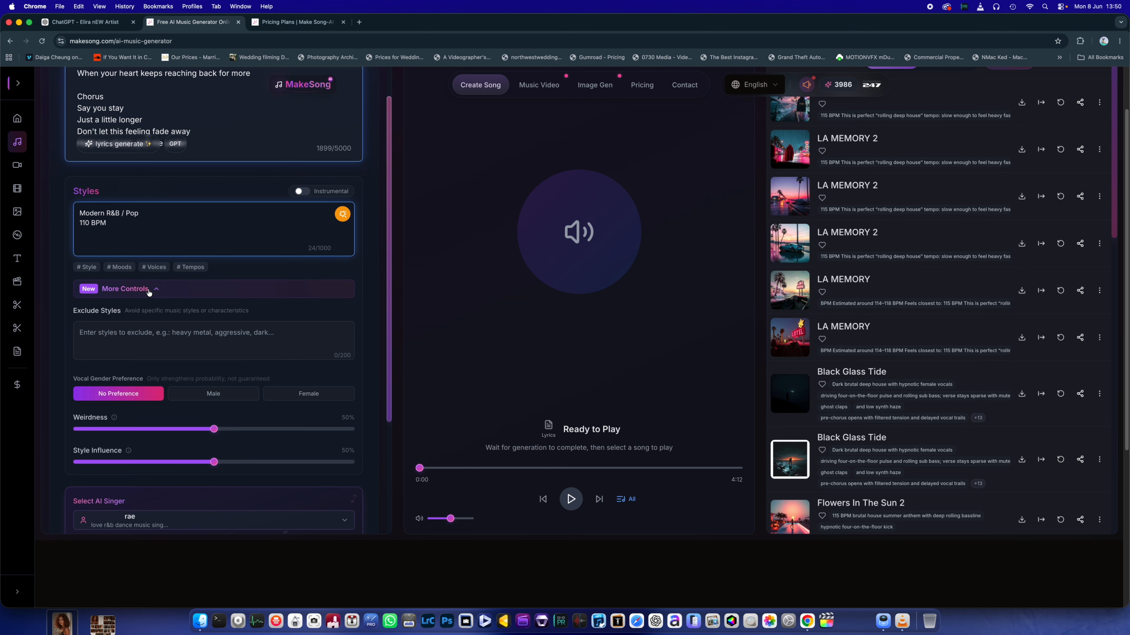
pyautogui.click(298, 397)
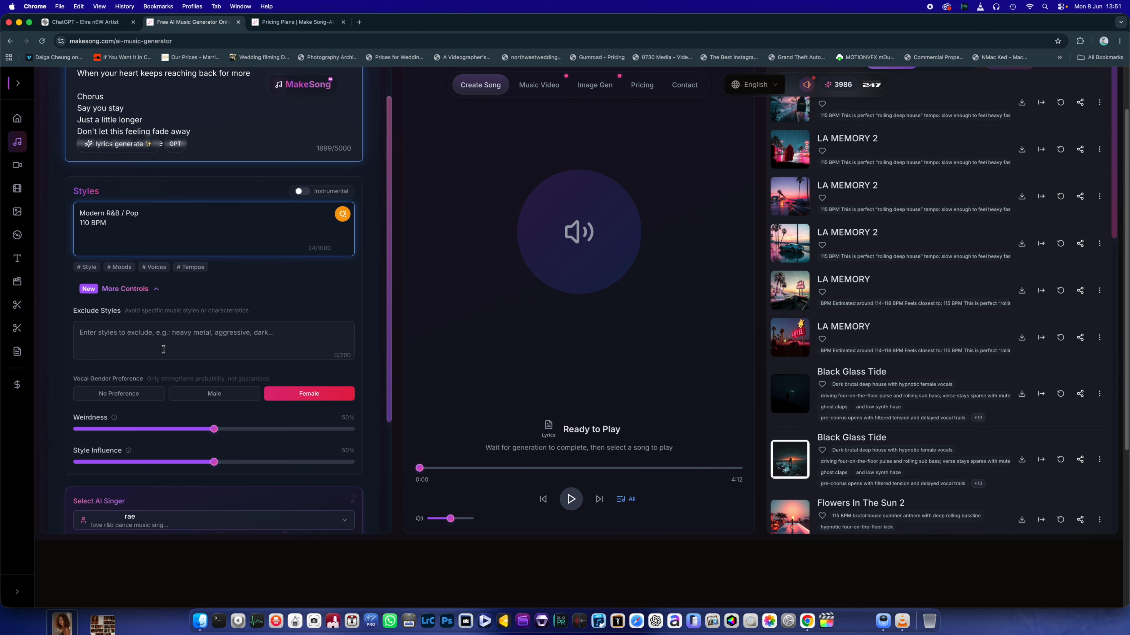
pyautogui.scroll(2, 164, 349)
pyautogui.scroll(2, 341, 386)
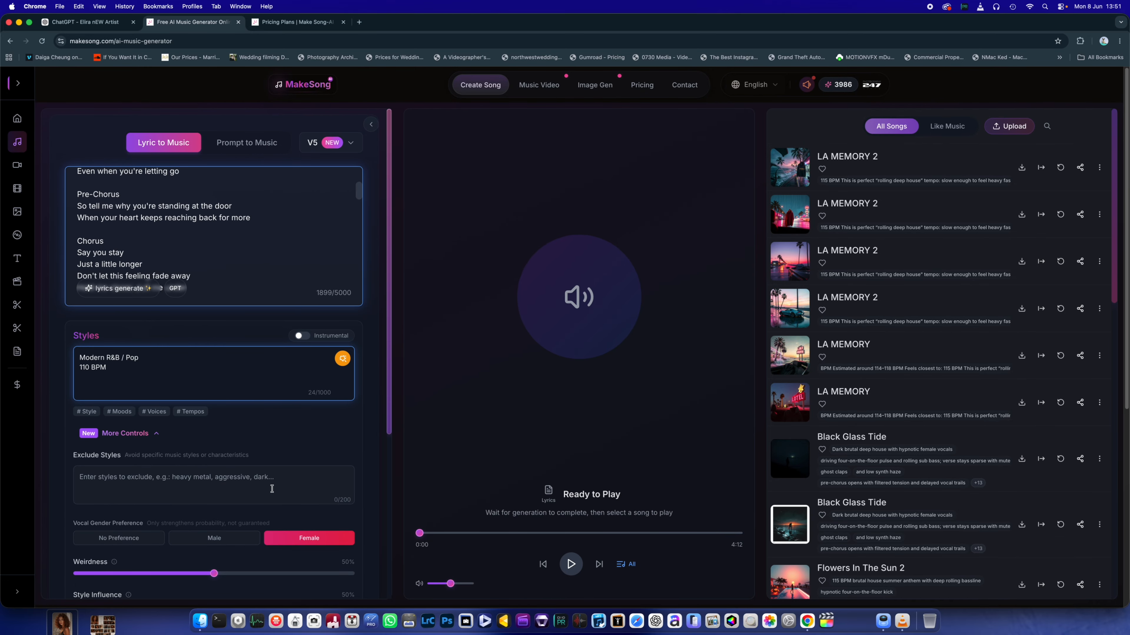
# Step: Copy the title SAY YOU STAY from ChatGPT, paste it as the song title in MakeSong, and generate the music
pyautogui.scroll(-6, 272, 490)
pyautogui.click(211, 546)
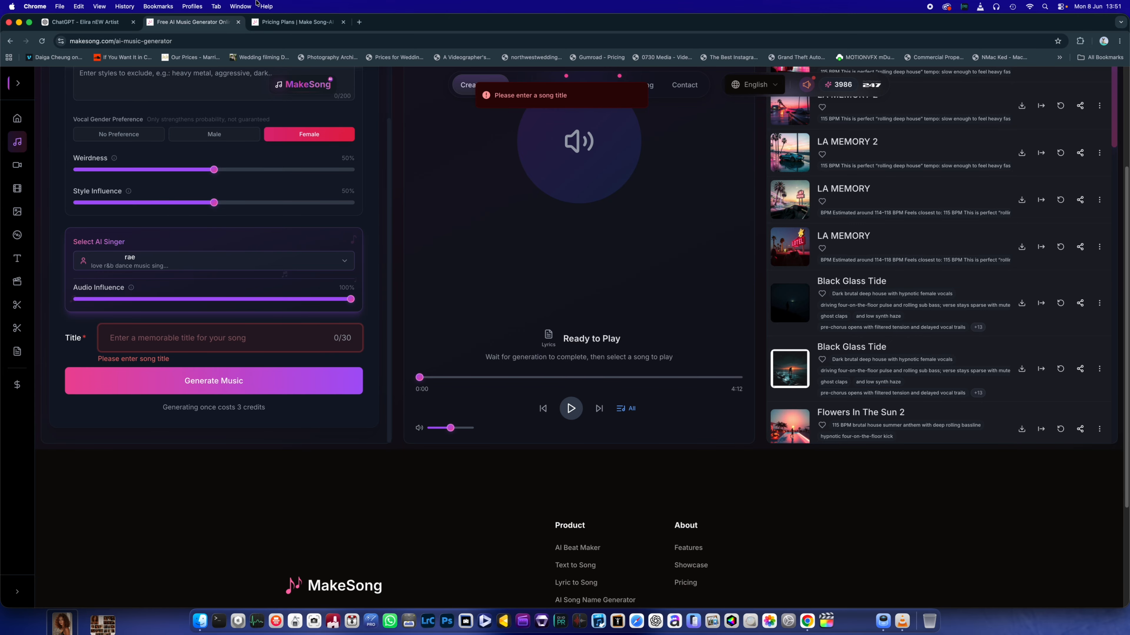
pyautogui.click(99, 24)
pyautogui.click(533, 329)
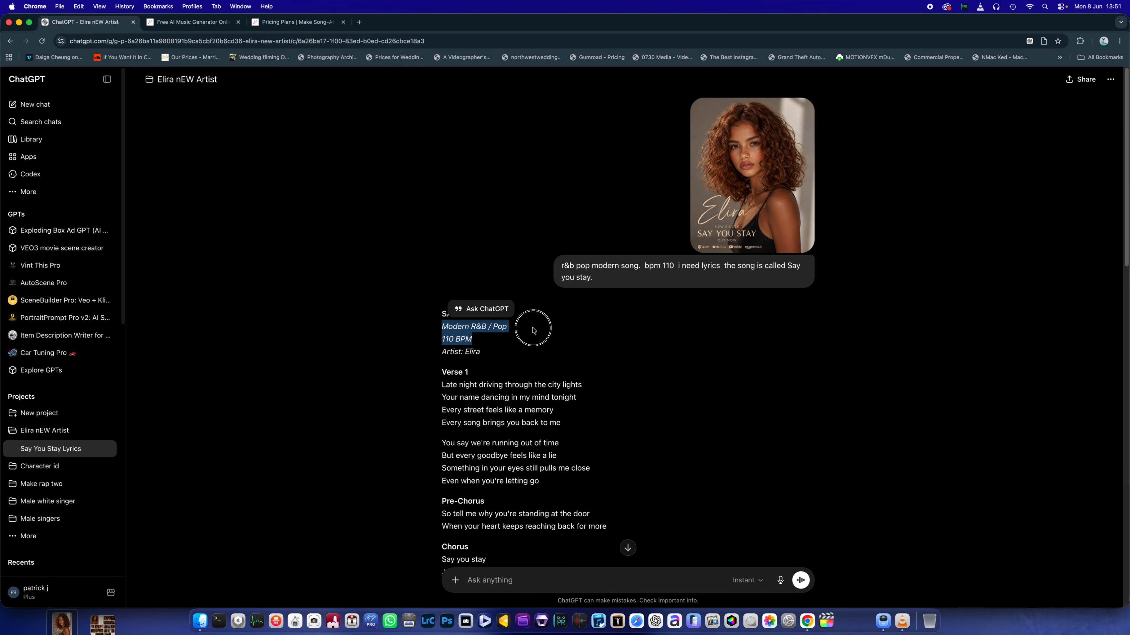
pyautogui.moveTo(439, 313); pyautogui.dragTo(497, 316)
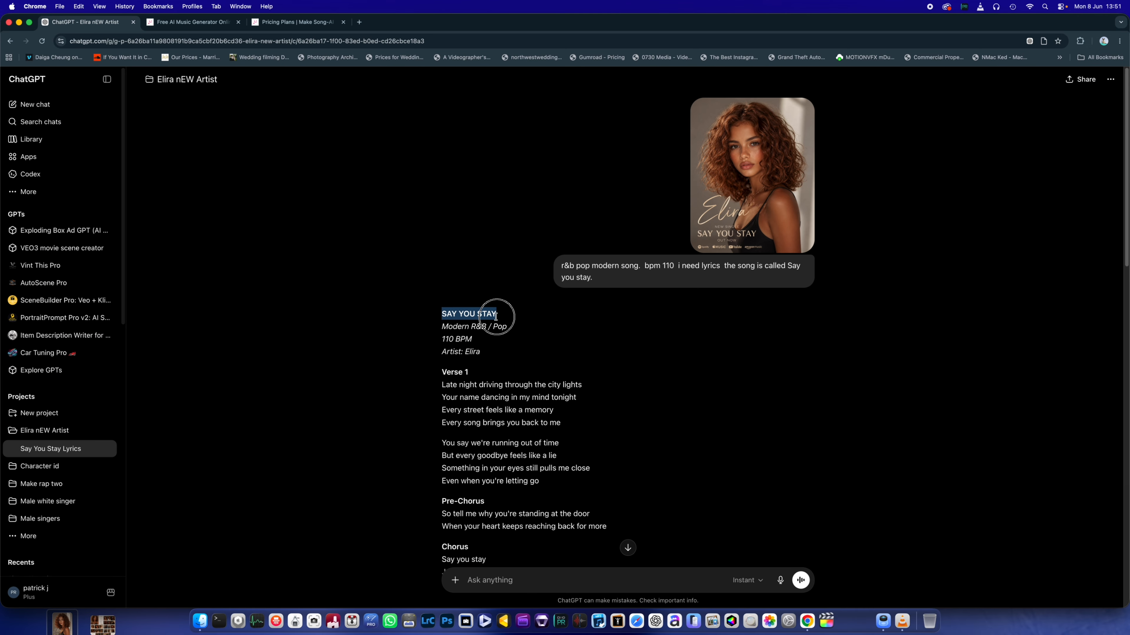
pyautogui.rightClick(494, 315)
pyautogui.click(519, 341)
pyautogui.click(191, 22)
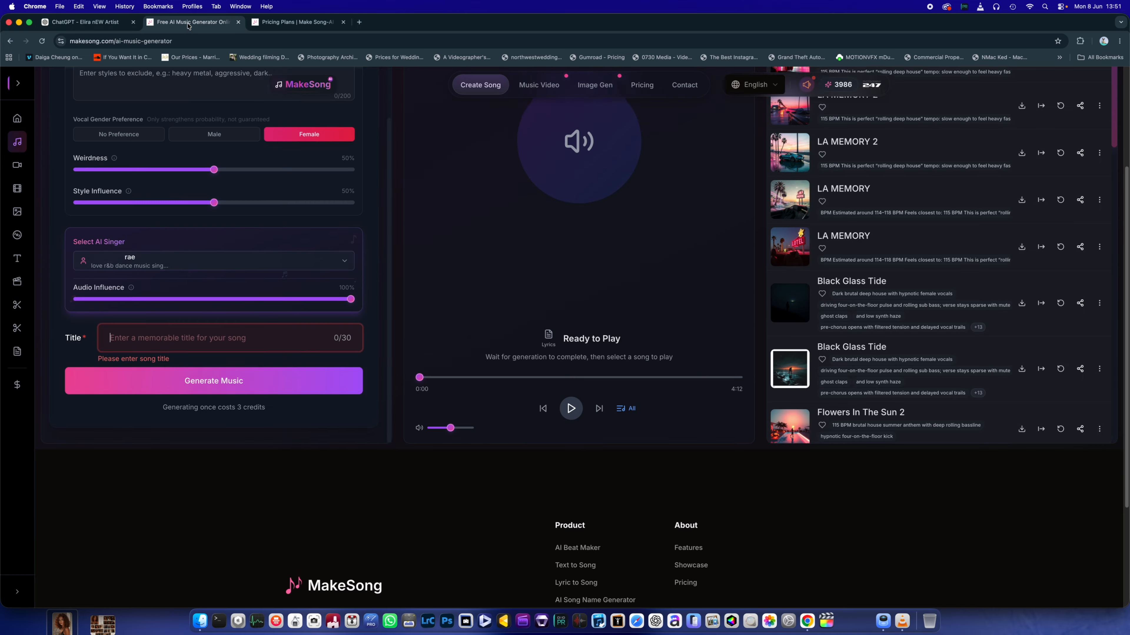
pyautogui.rightClick(149, 336)
pyautogui.click(163, 416)
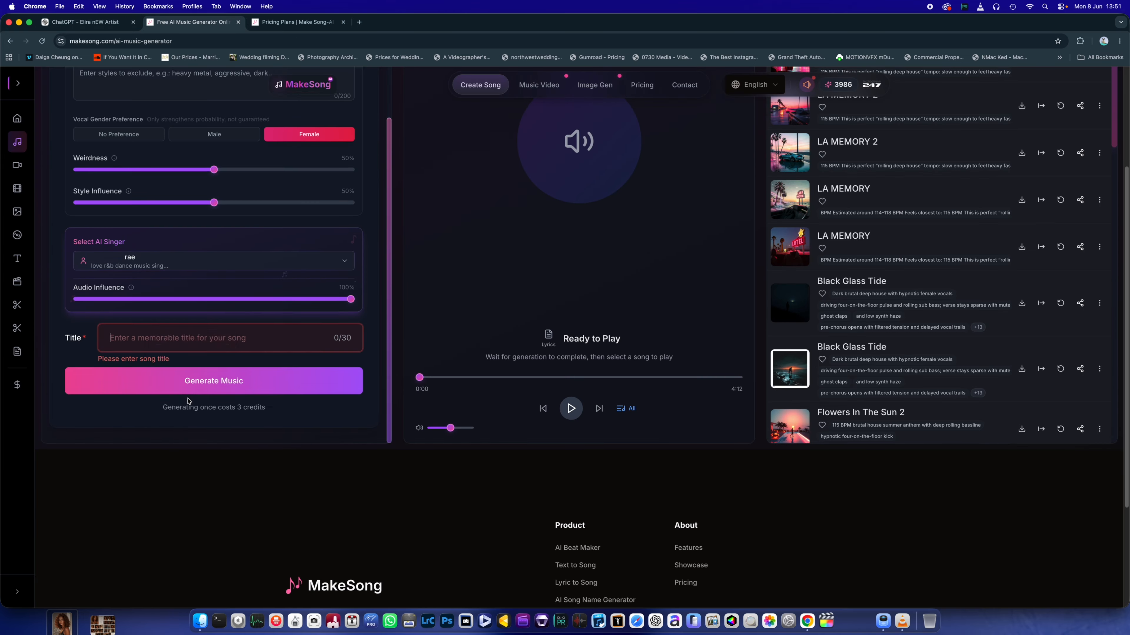
pyautogui.click(198, 387)
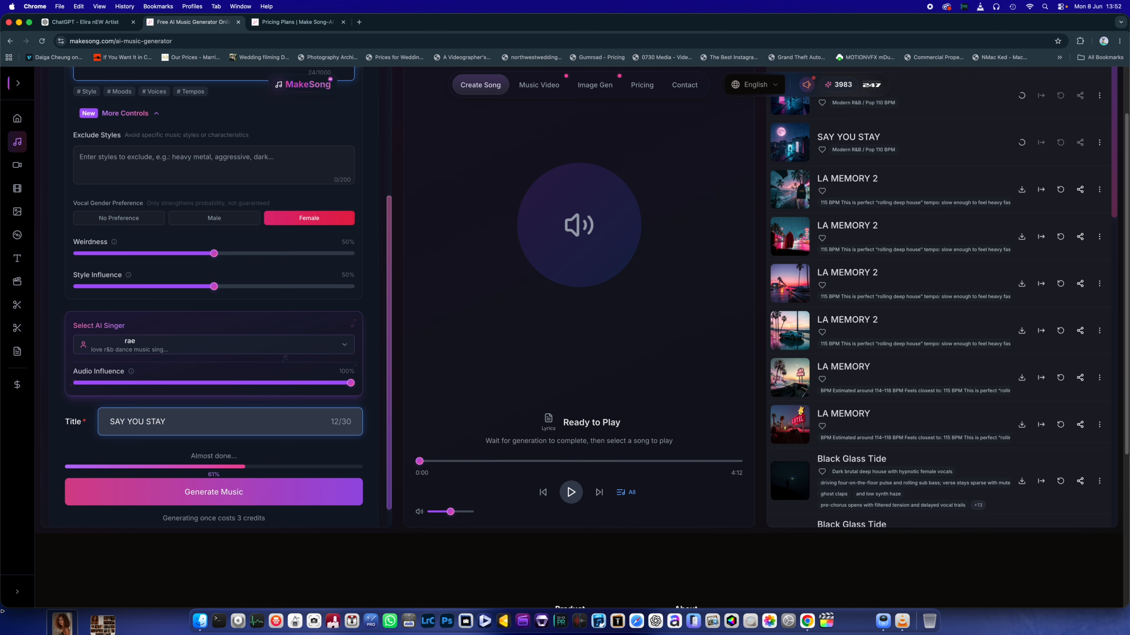
# Step: Play the second SAY YOU STAY track in the song list, raise the system sound volume, and pause playback after listening
pyautogui.scroll(1, 289, 452)
pyautogui.scroll(3, 290, 452)
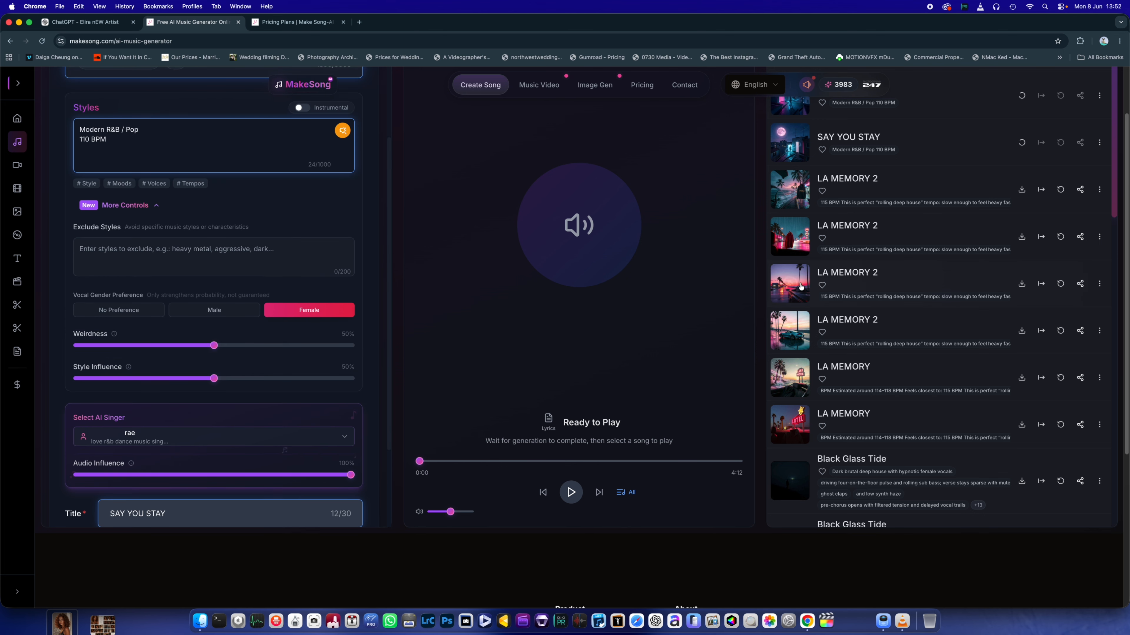
pyautogui.moveTo(791, 143)
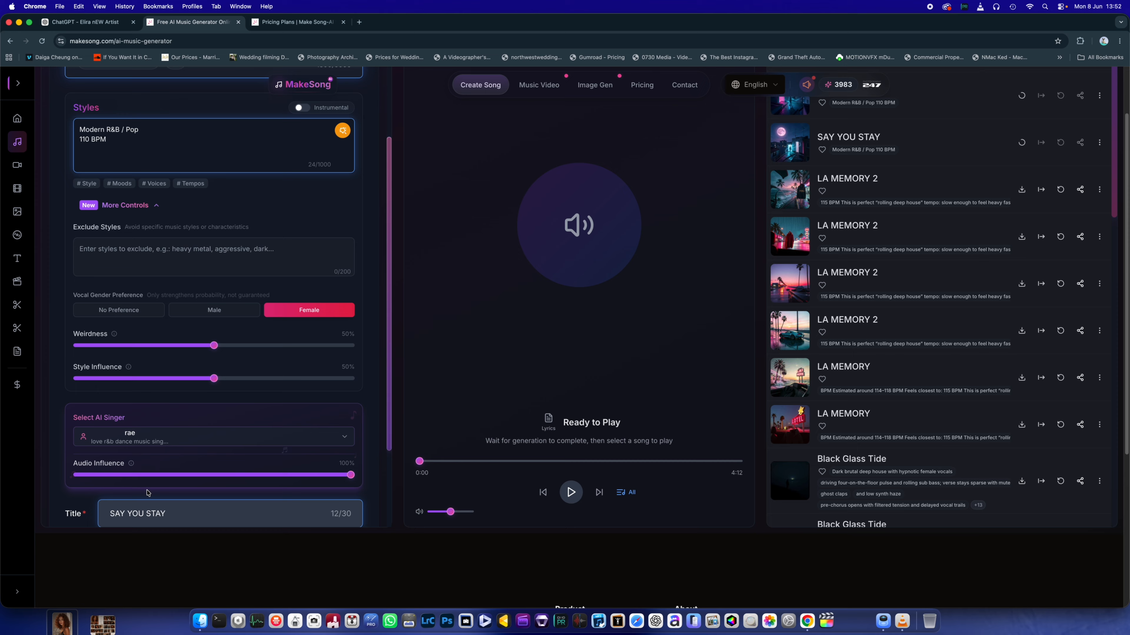
pyautogui.scroll(-4, 213, 497)
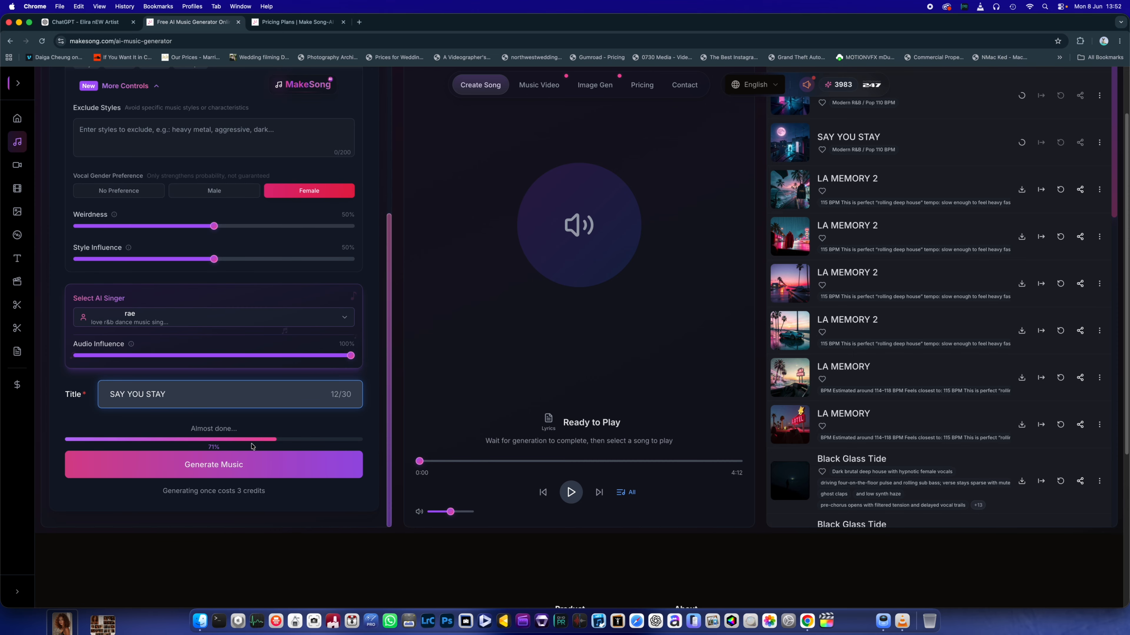
pyautogui.moveTo(791, 188)
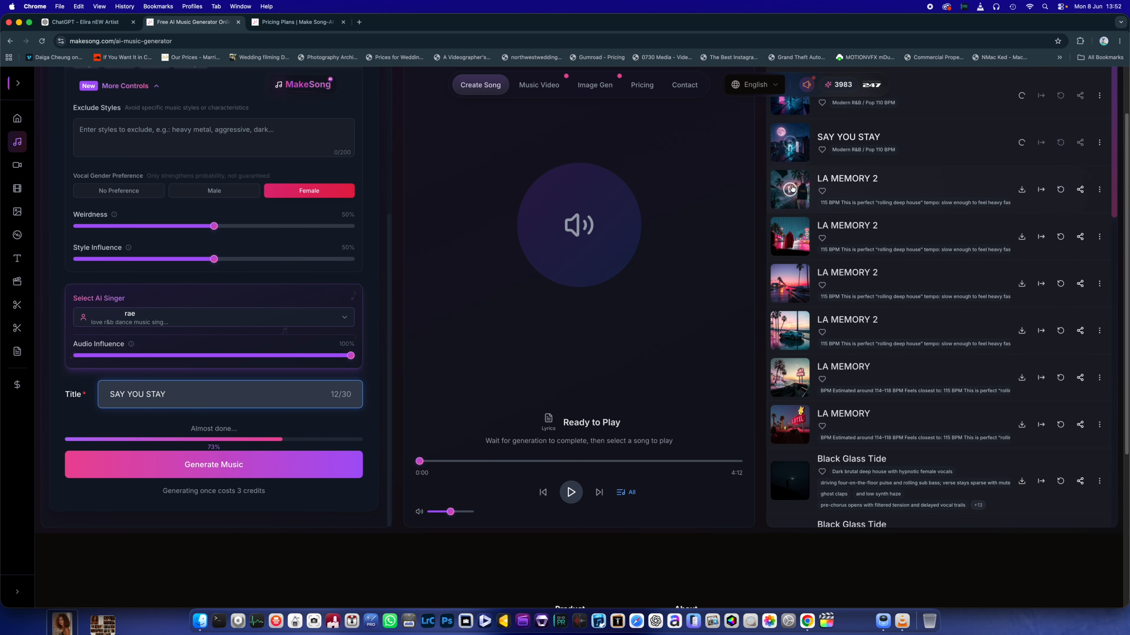
pyautogui.click(790, 142)
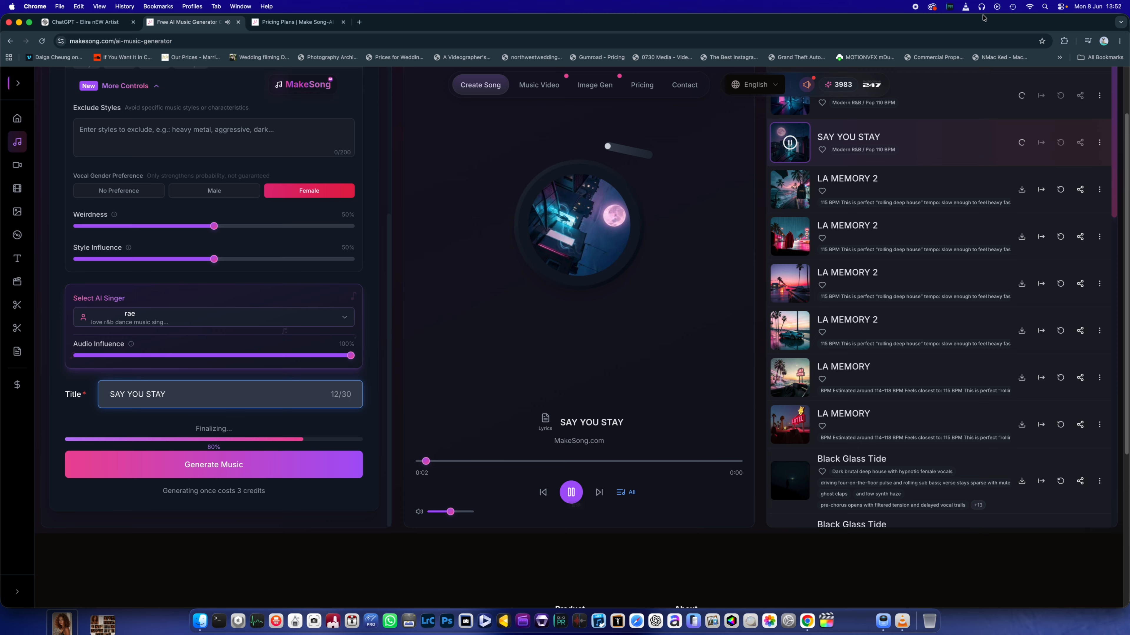
pyautogui.click(981, 6)
pyautogui.moveTo(1039, 37); pyautogui.dragTo(1064, 36)
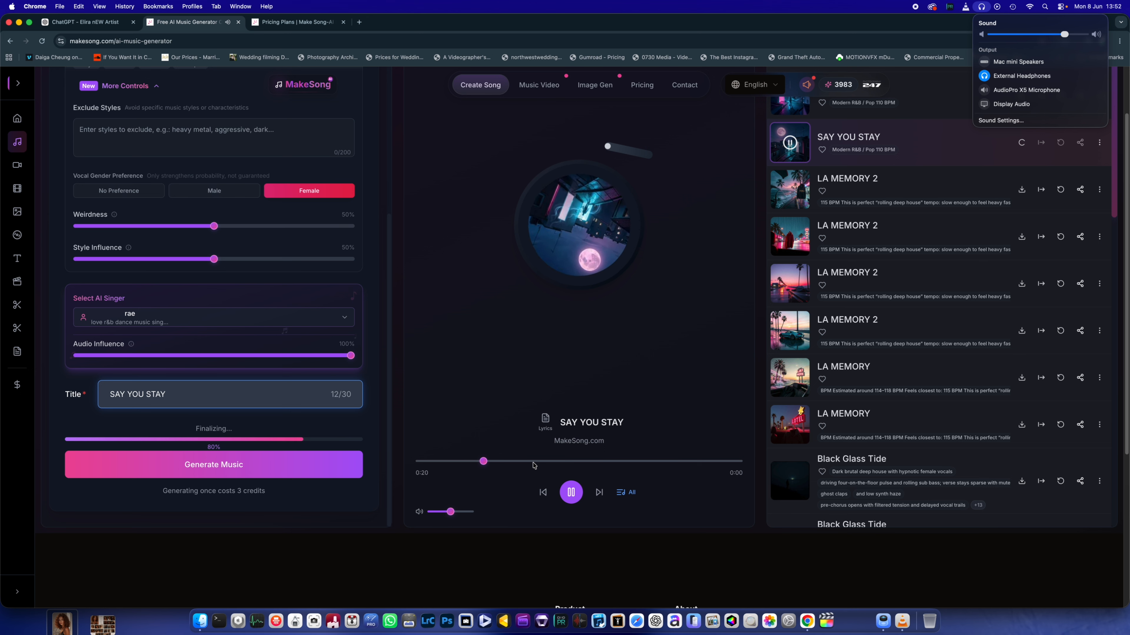
pyautogui.click(571, 493)
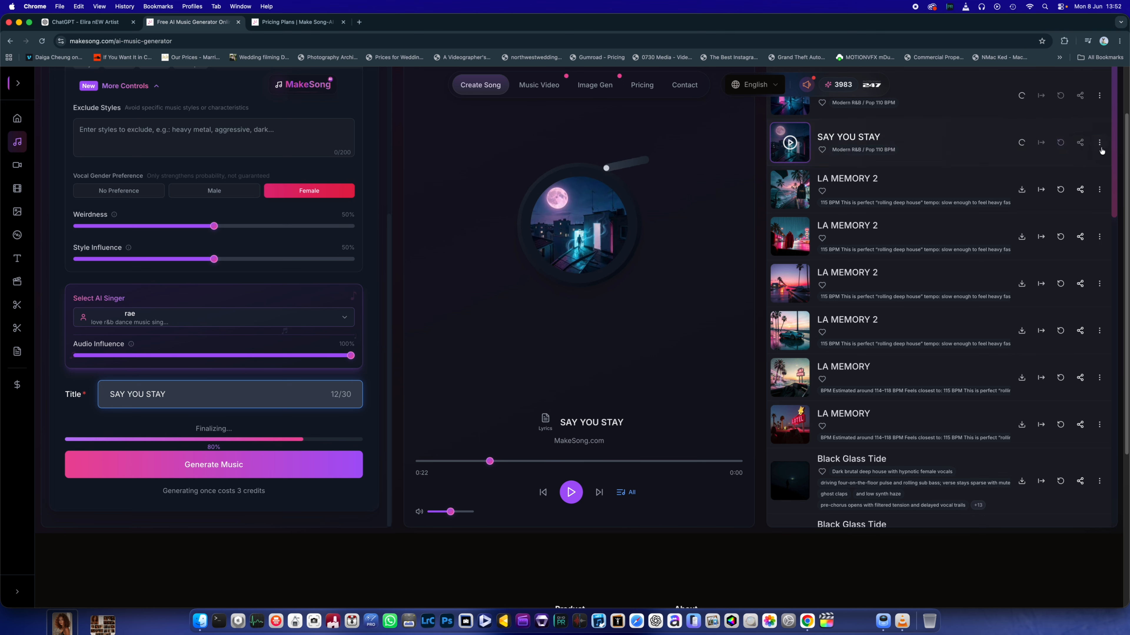
# Step: Play the first SAY YOU STAY track, skip ahead twice to hear further parts, and pause it
pyautogui.click(791, 102)
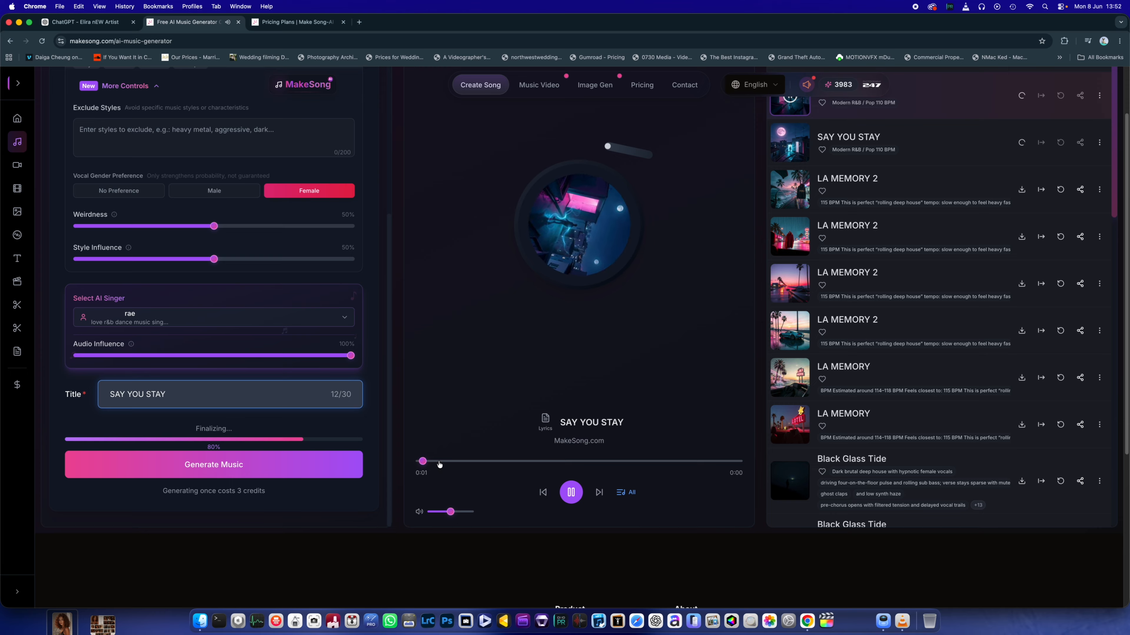
pyautogui.click(448, 461)
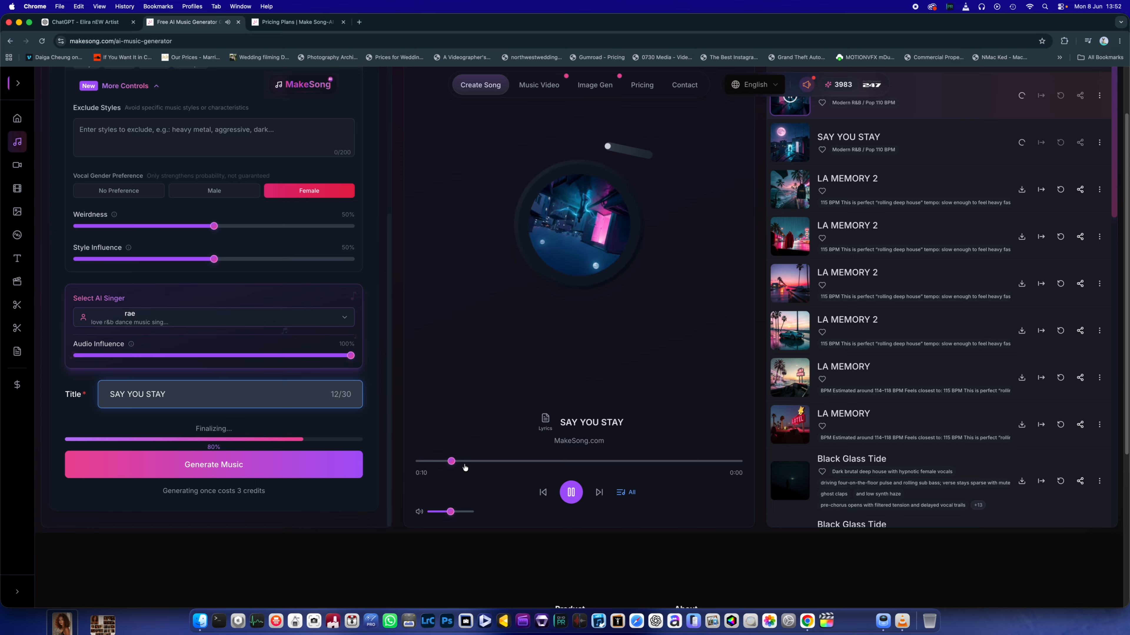
pyautogui.click(497, 462)
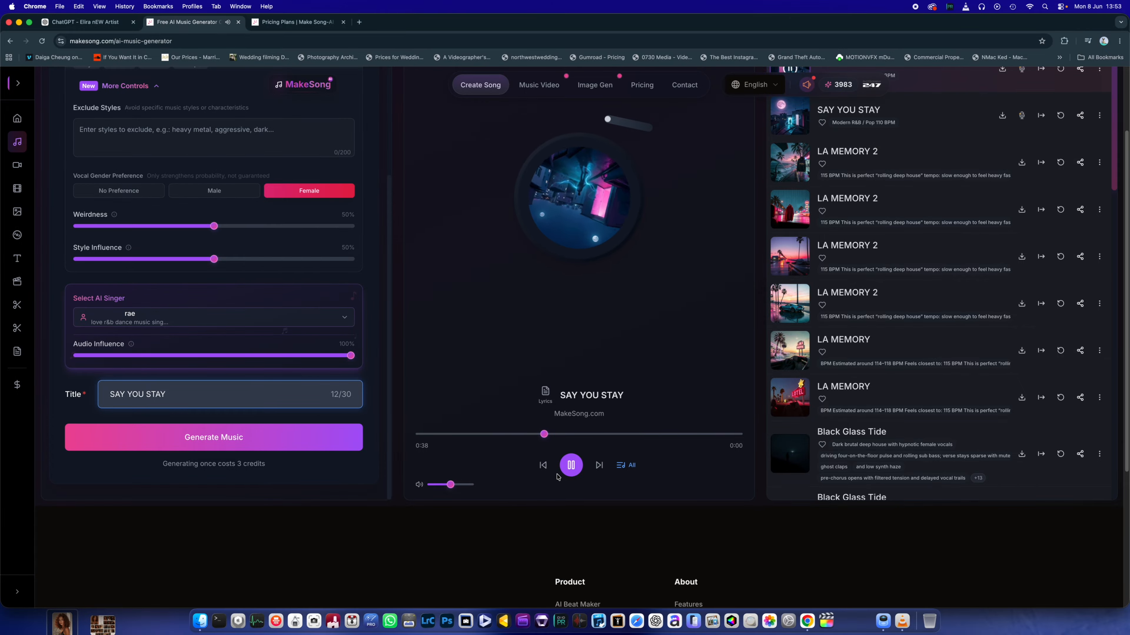
pyautogui.press('space')
pyautogui.scroll(2, 680, 243)
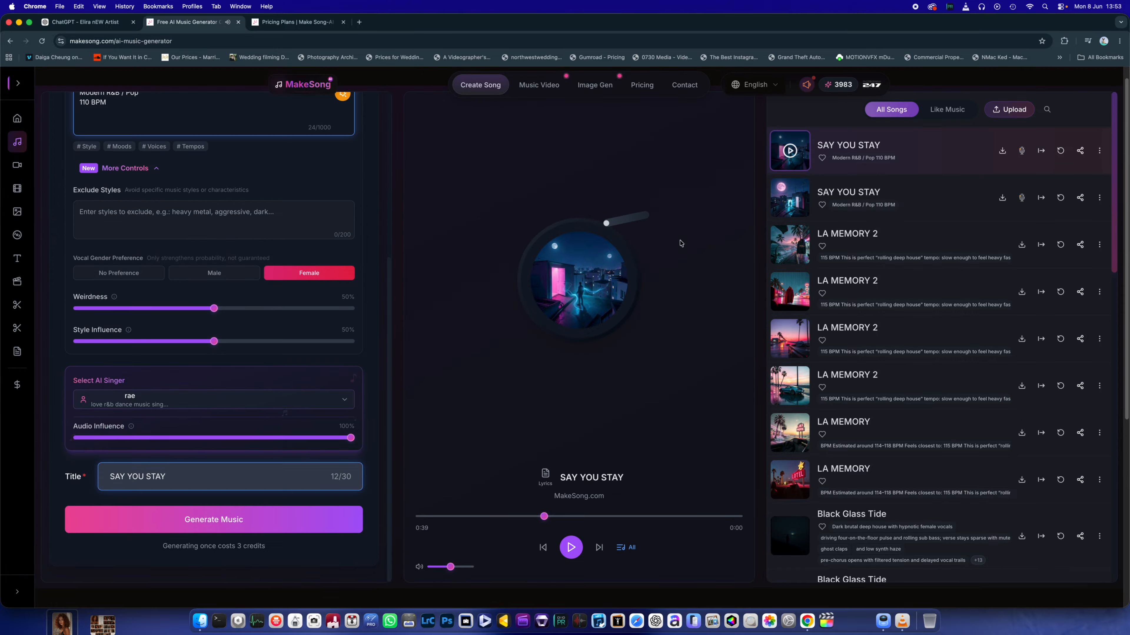
pyautogui.scroll(1, 513, 292)
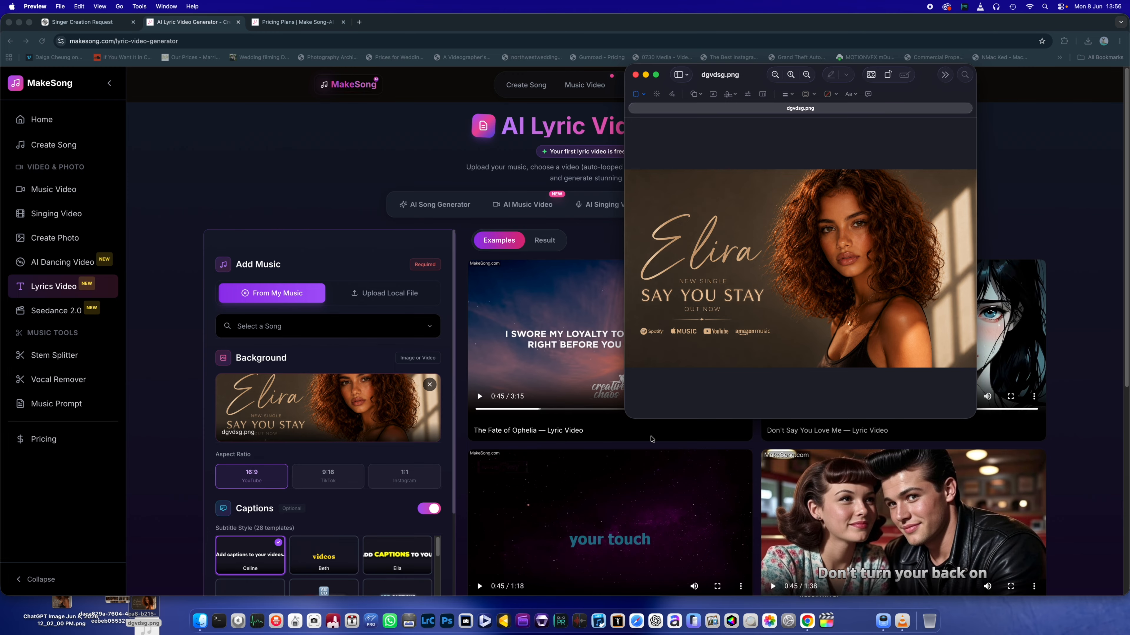
# Step: Enlarge and close the dgvdsg.png preview, and choose the first SAY YOU STAY track as the lyric video's music
pyautogui.moveTo(636, 416); pyautogui.dragTo(358, 562)
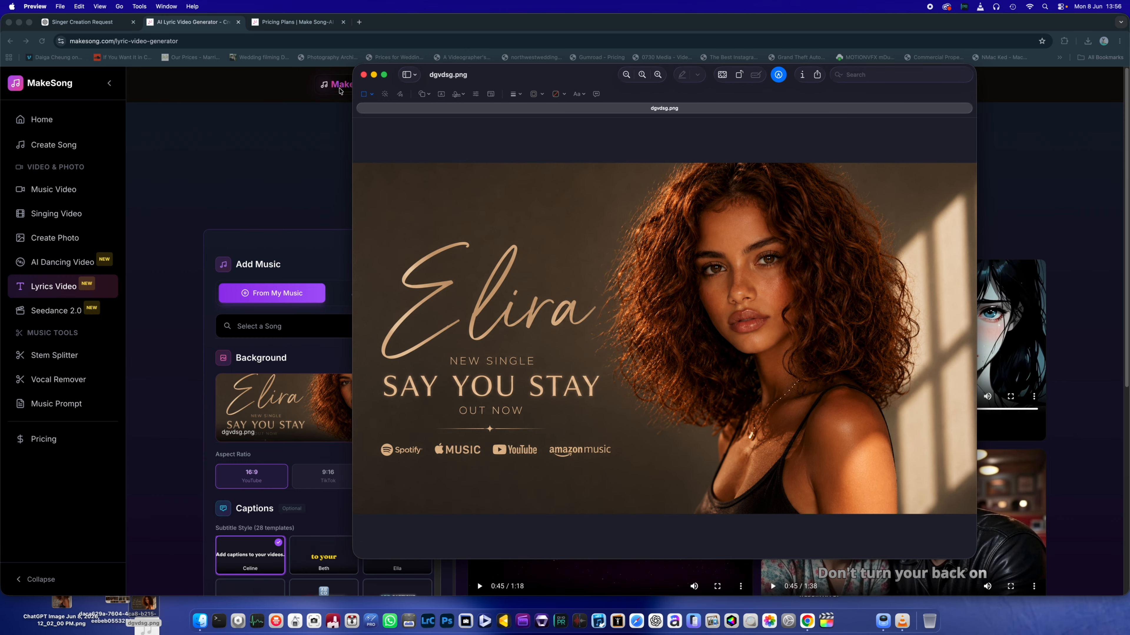
pyautogui.click(363, 75)
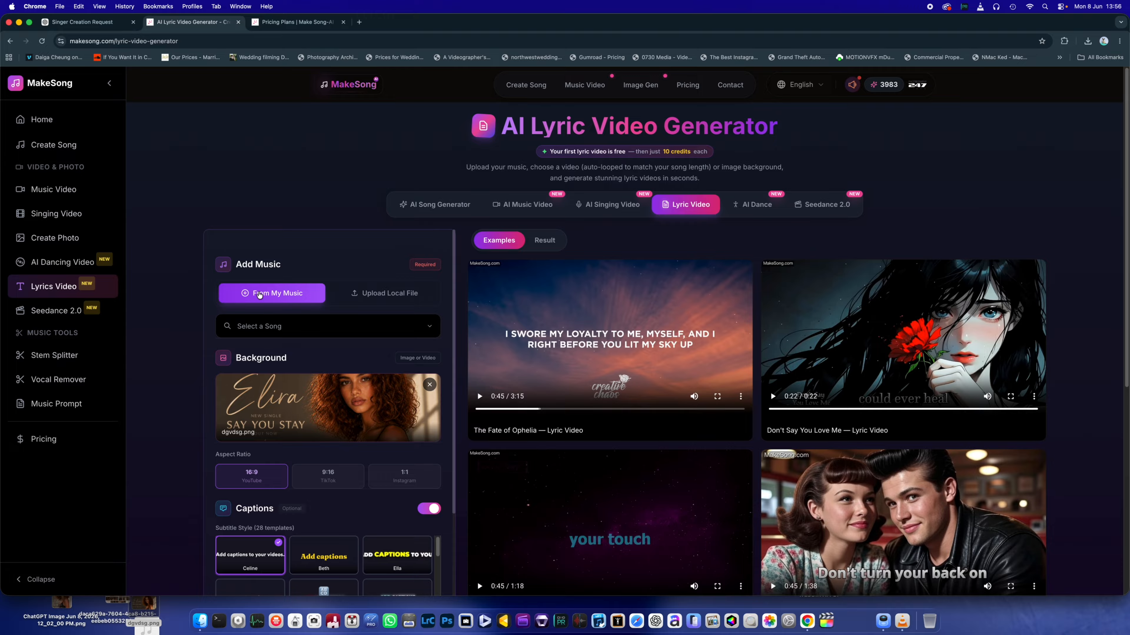
pyautogui.click(265, 326)
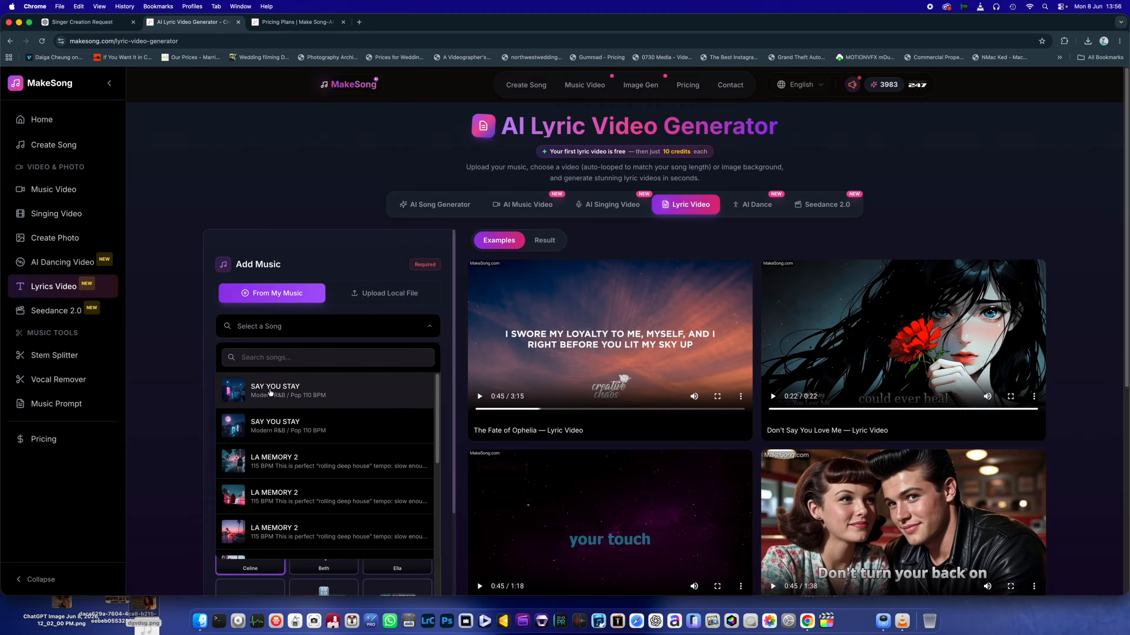
pyautogui.click(272, 389)
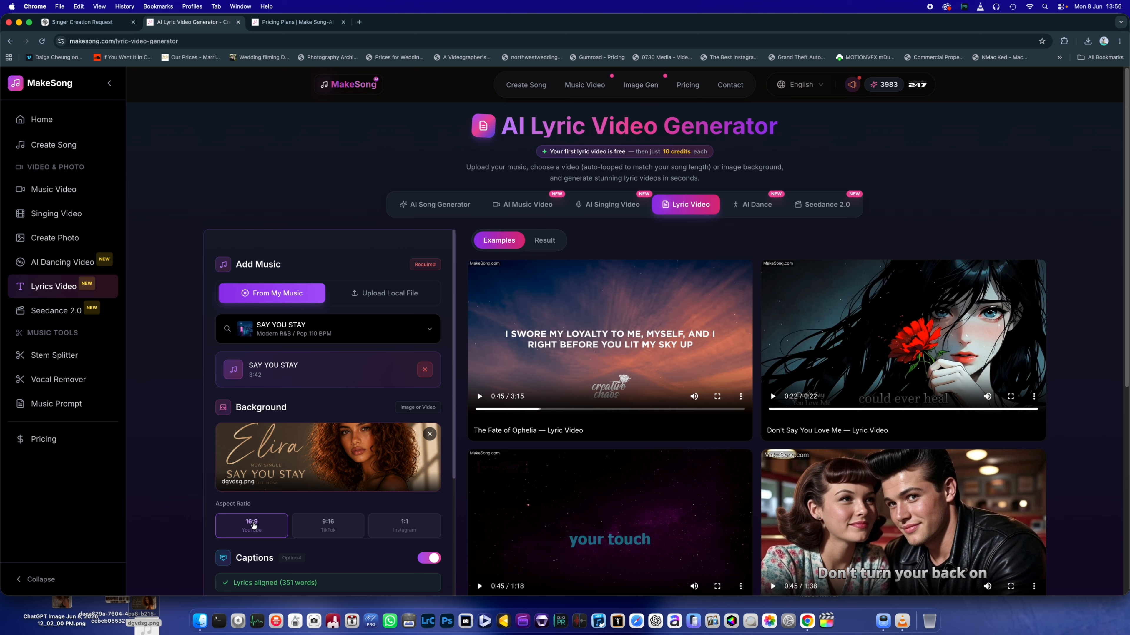
# Step: Choose the Cairo subtitle style for the captions and generate the lyric video, confirming the lyrics and caption settings
pyautogui.scroll(-3, 254, 525)
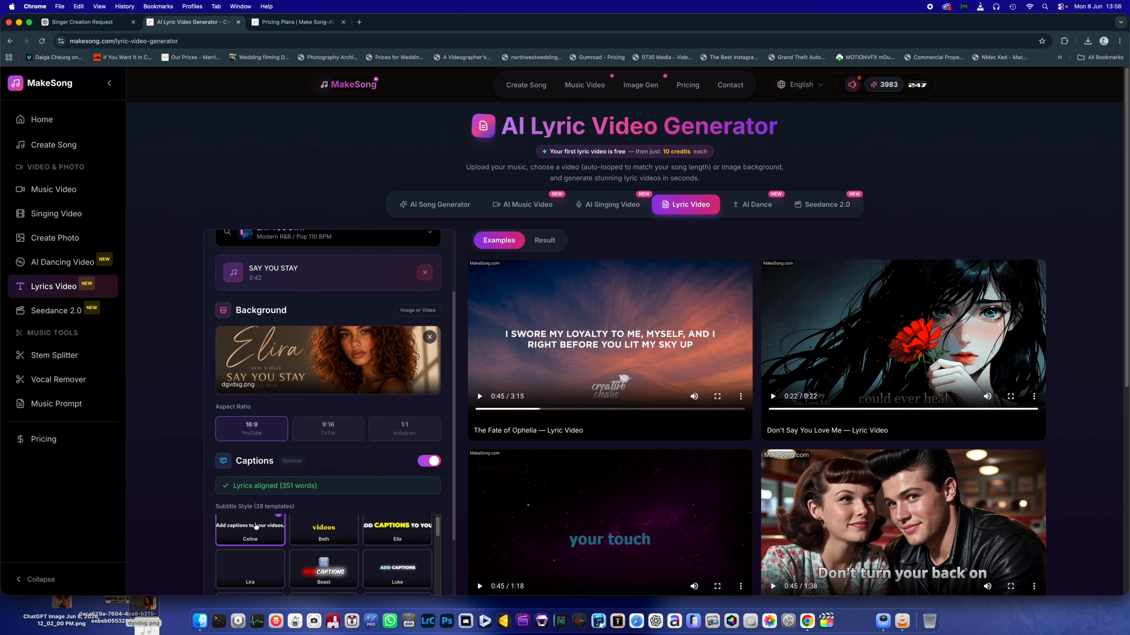
pyautogui.scroll(-5, 256, 527)
pyautogui.scroll(6, 257, 540)
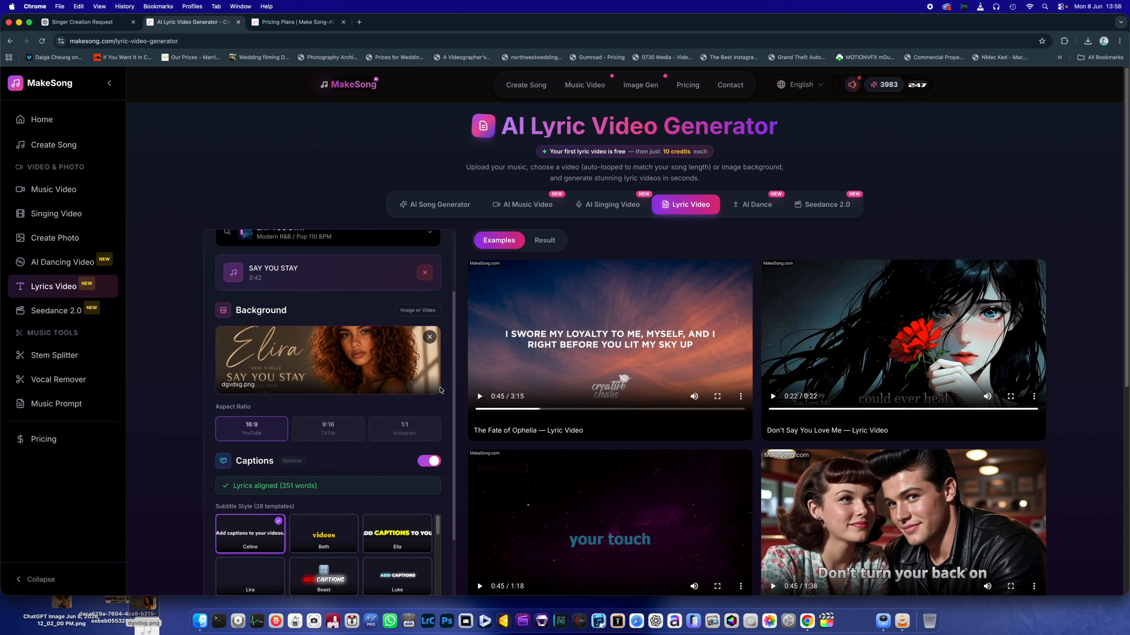
pyautogui.scroll(-5, 441, 401)
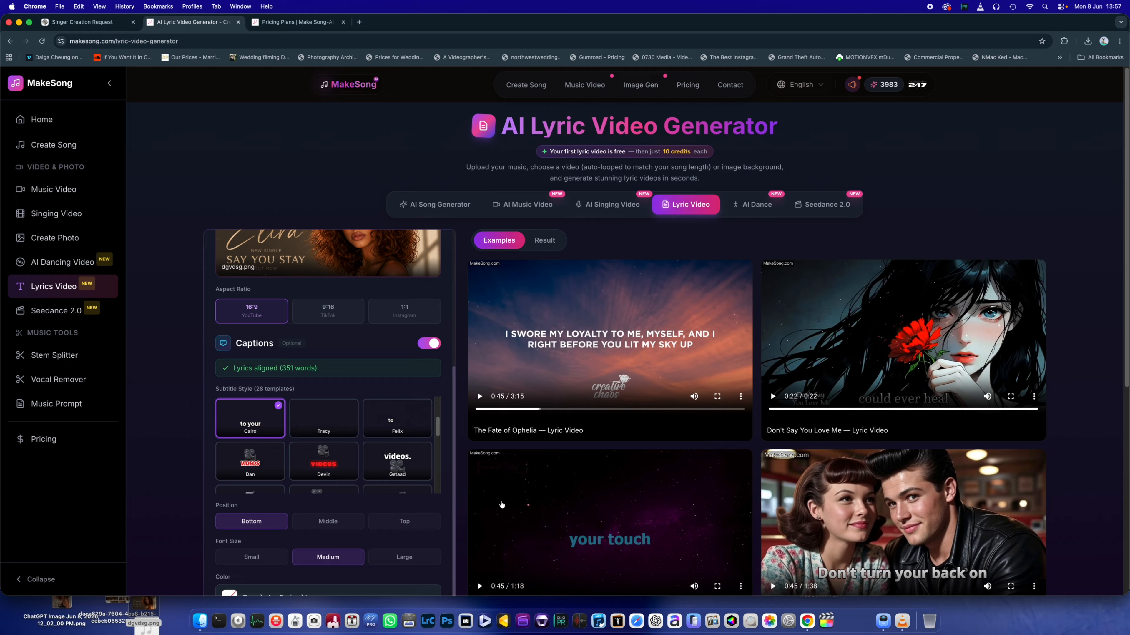
pyautogui.scroll(-1, 448, 520)
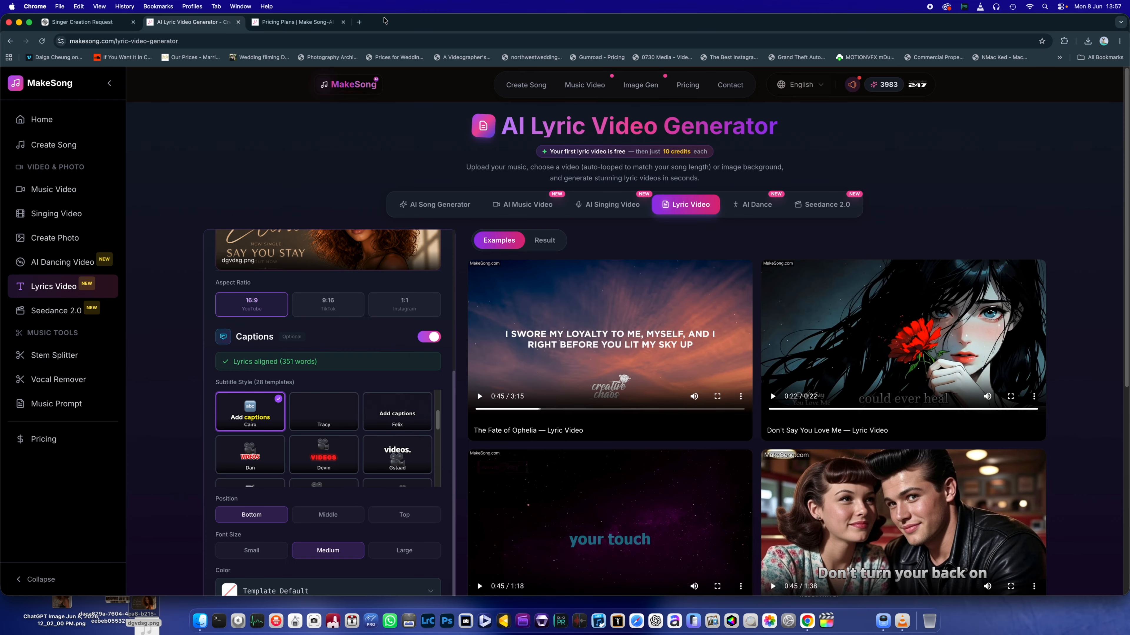
pyautogui.scroll(-8, 364, 493)
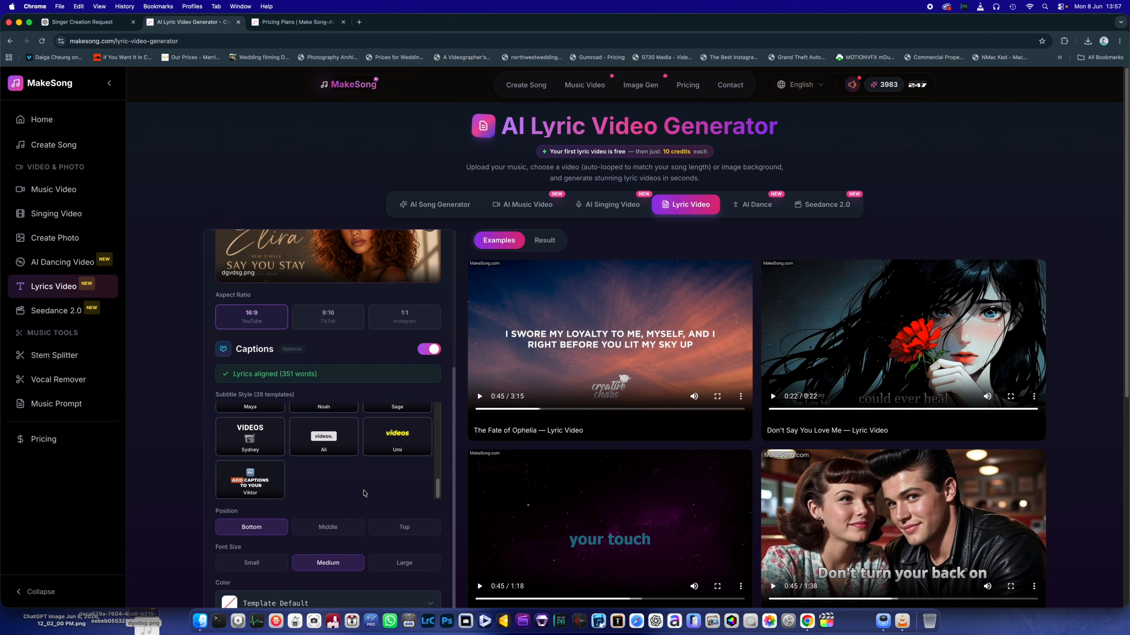
pyautogui.scroll(-3, 364, 493)
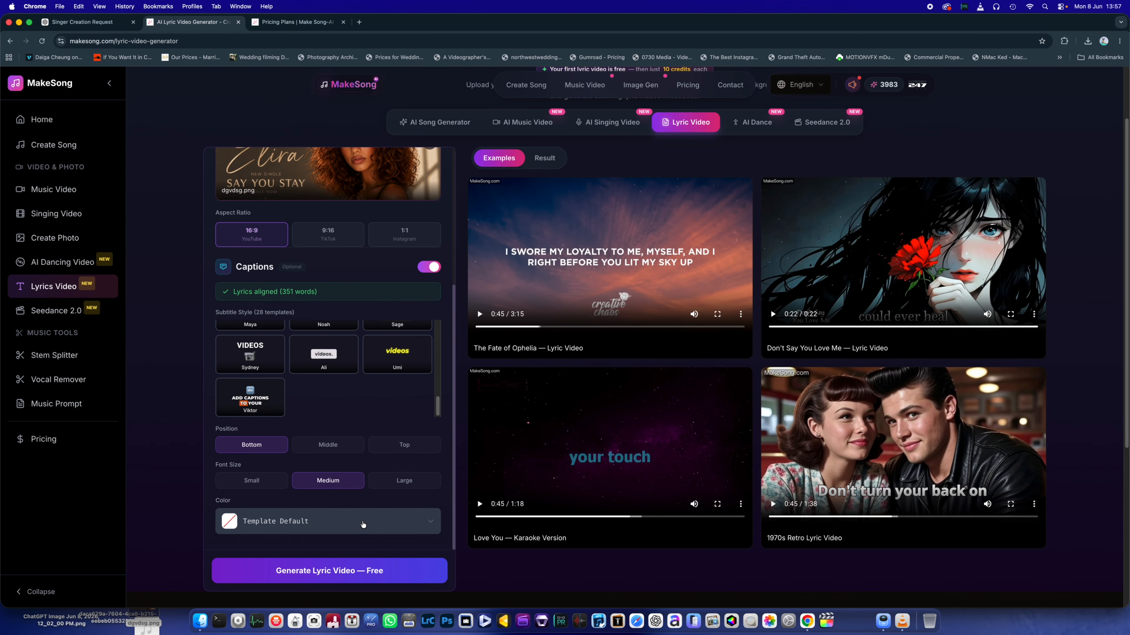
pyautogui.click(329, 572)
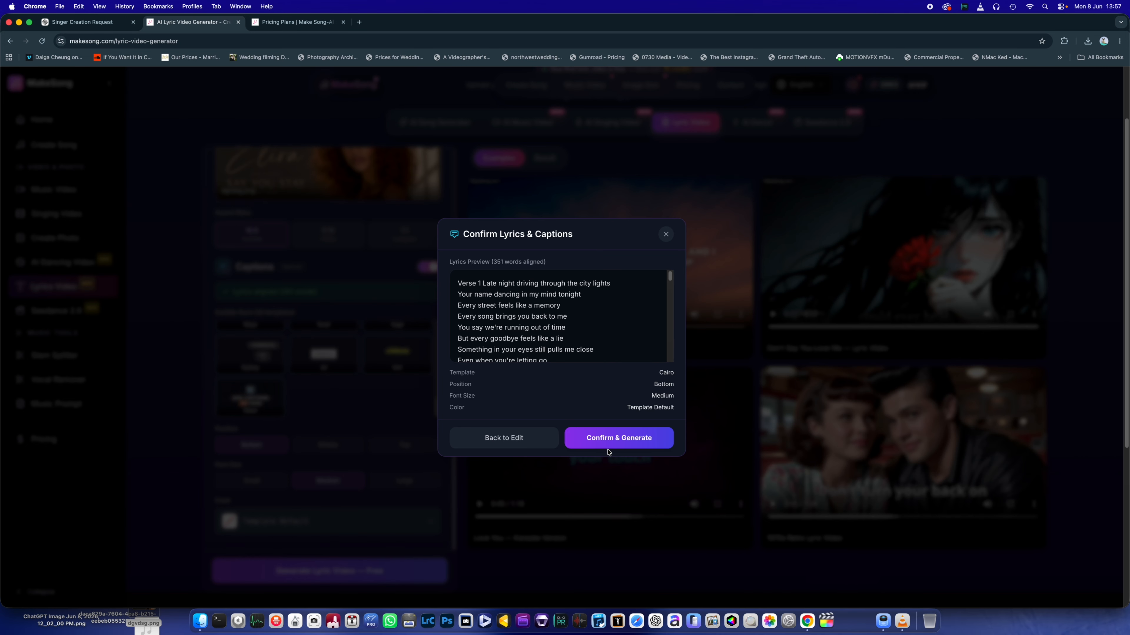
pyautogui.click(612, 440)
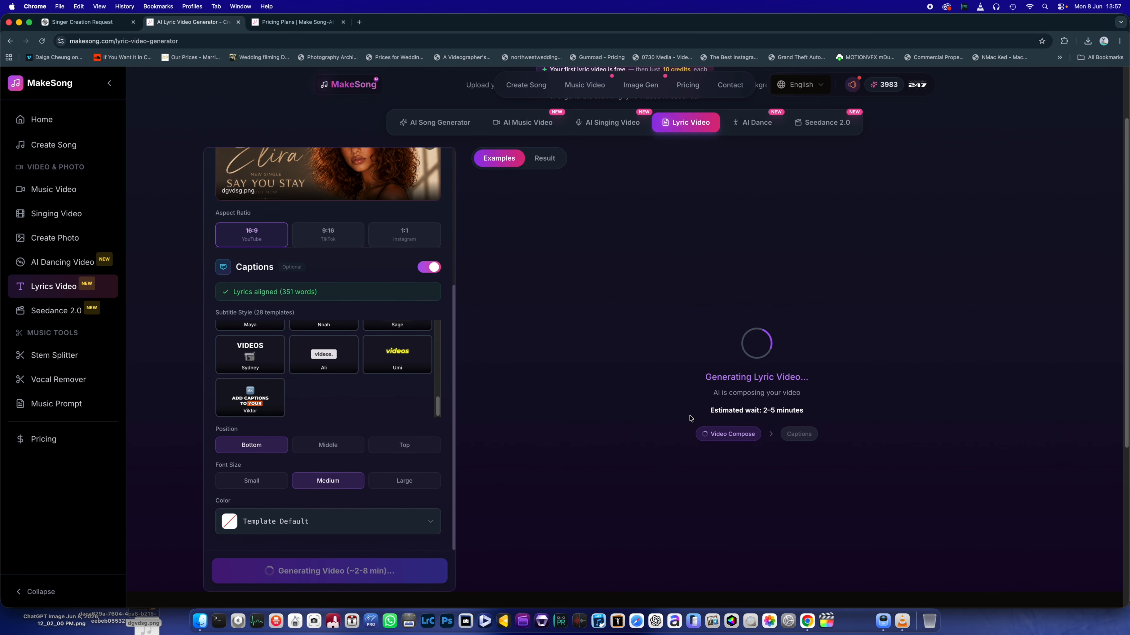
# Step: Open the Seedance 2.0 video generator and set it to Image to Video mode with 720p resolution
pyautogui.scroll(3, 575, 379)
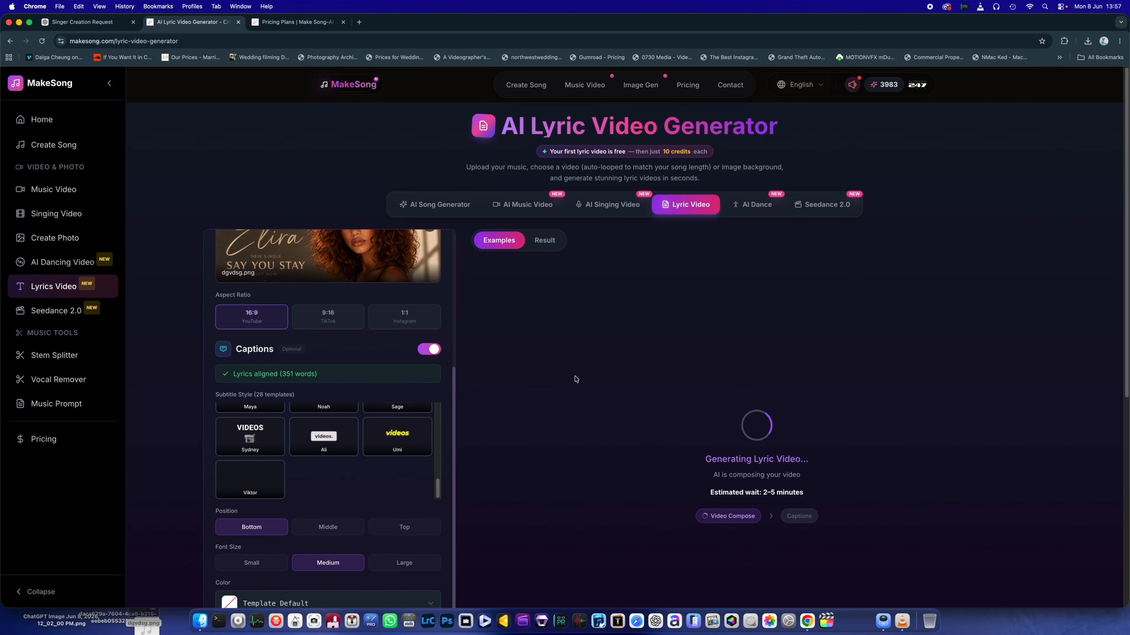
pyautogui.click(828, 205)
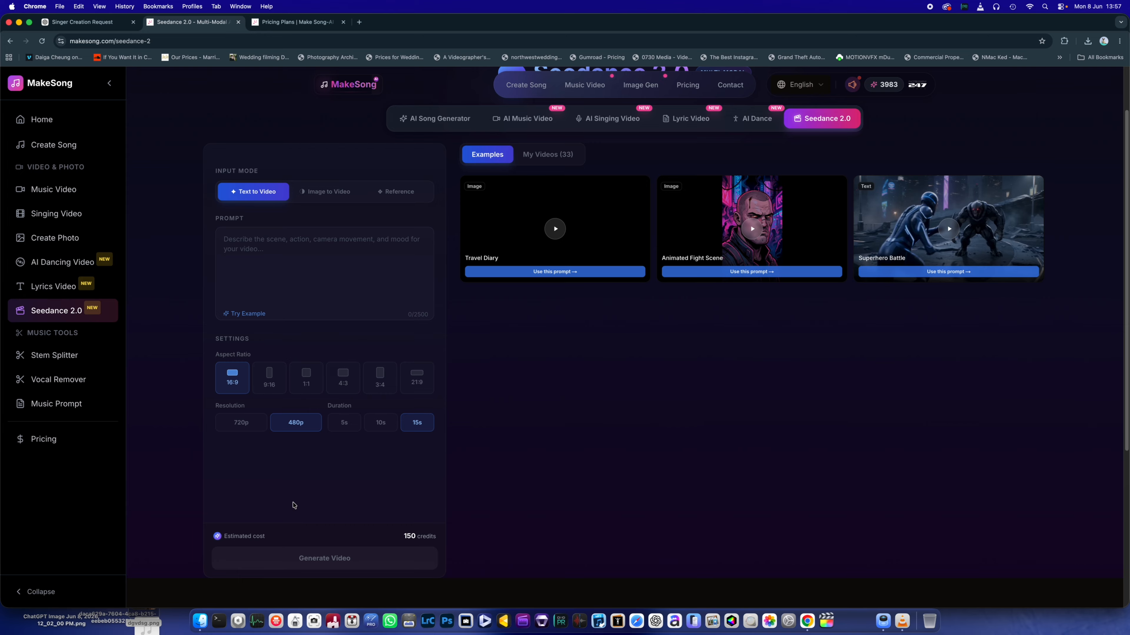
pyautogui.click(241, 430)
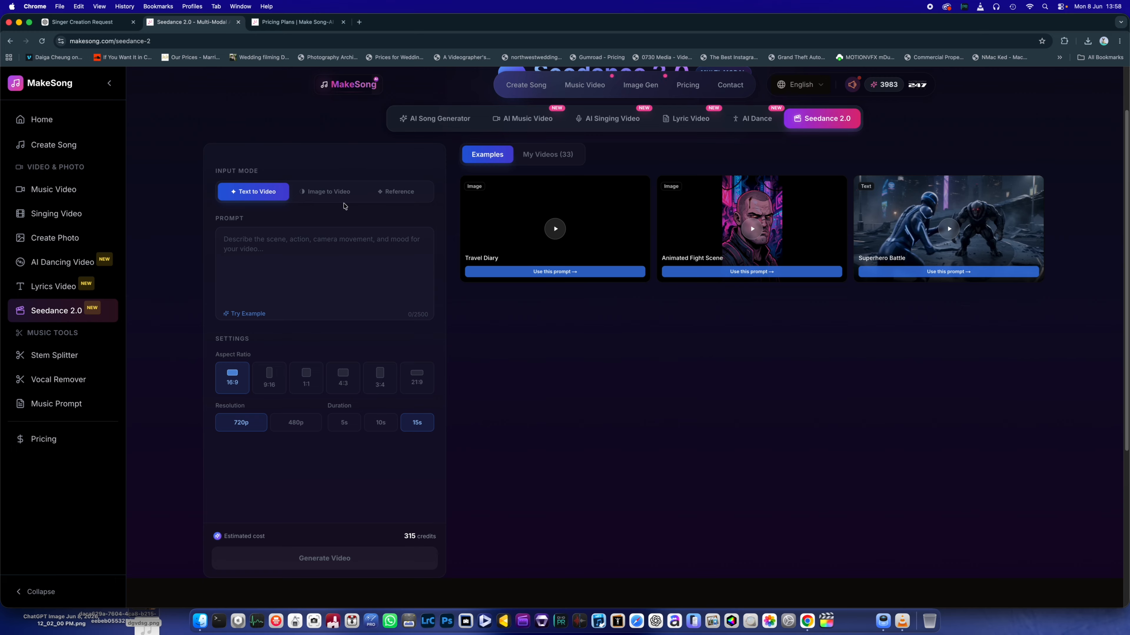
pyautogui.click(328, 190)
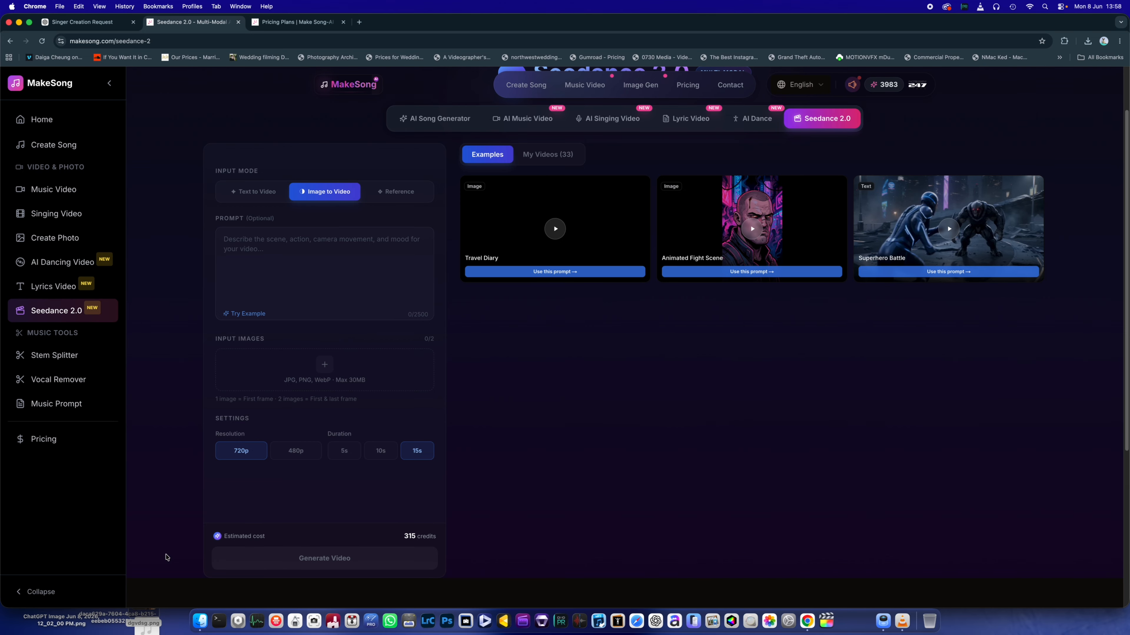
# Step: Upload dgvdsg.png from the Desktop as the first-frame input image for the Seedance video
pyautogui.moveTo(159, 630); pyautogui.dragTo(346, 26)
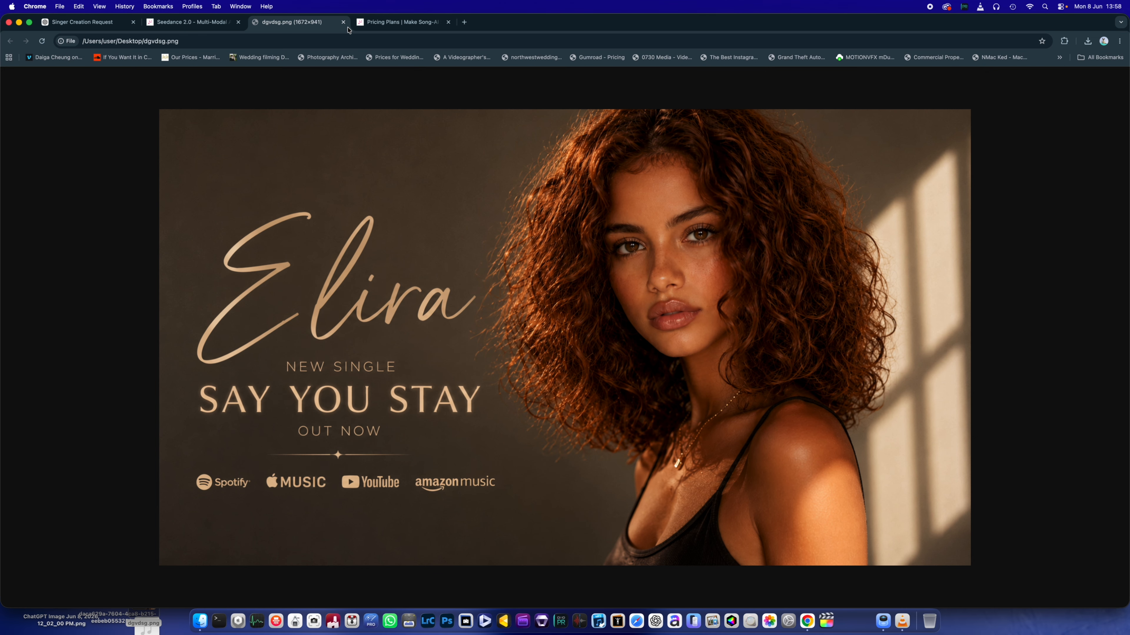
pyautogui.click(346, 23)
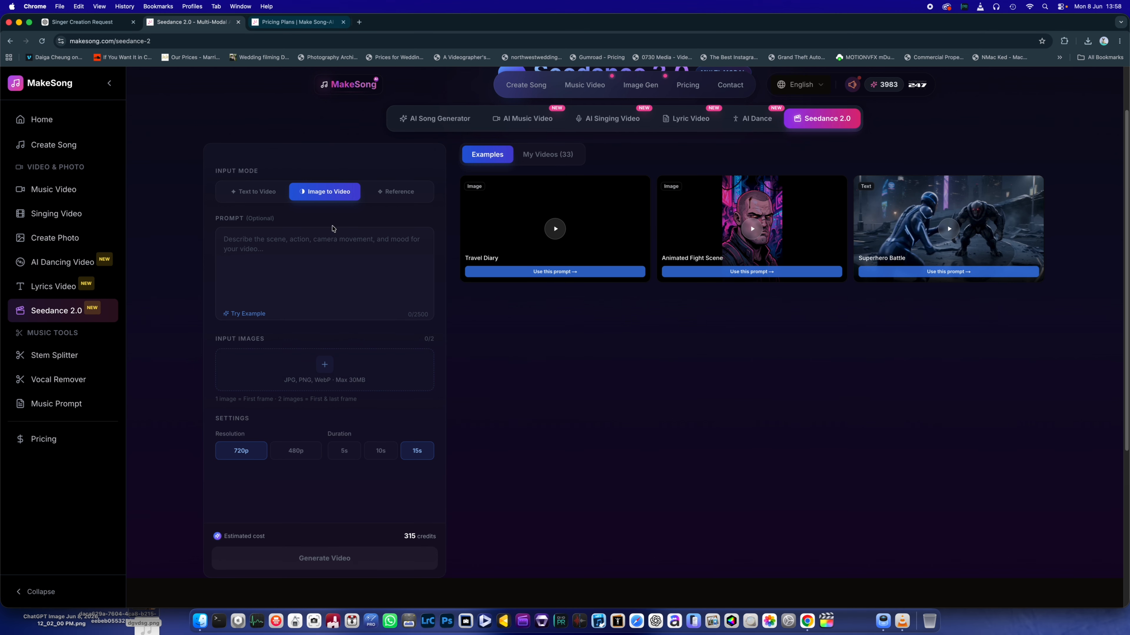
pyautogui.click(323, 370)
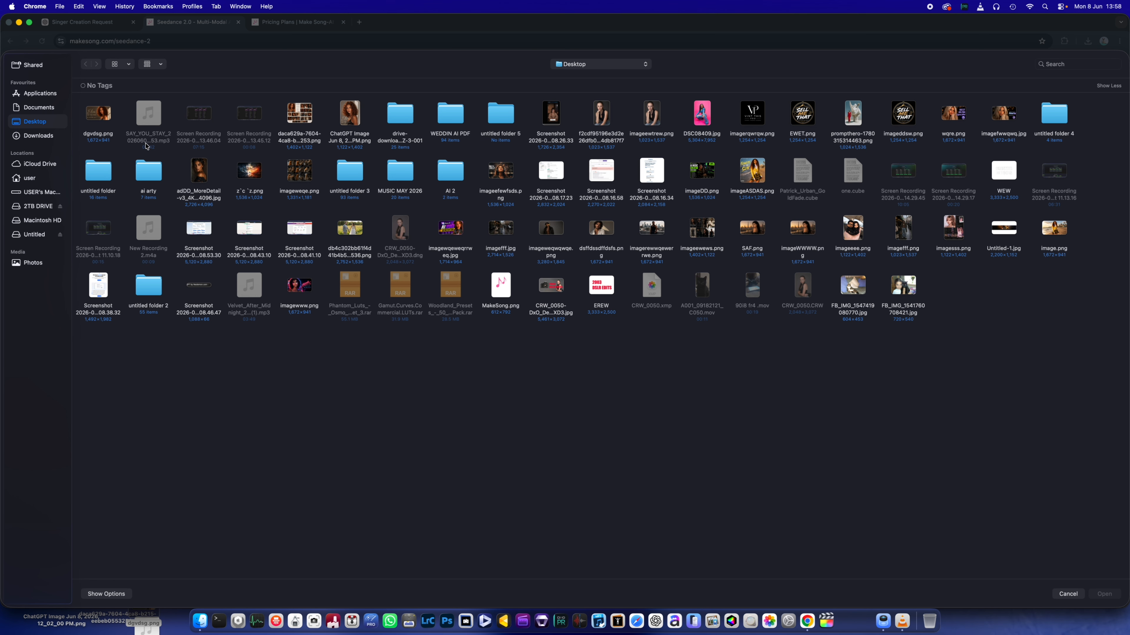
pyautogui.click(96, 110)
pyautogui.click(1105, 595)
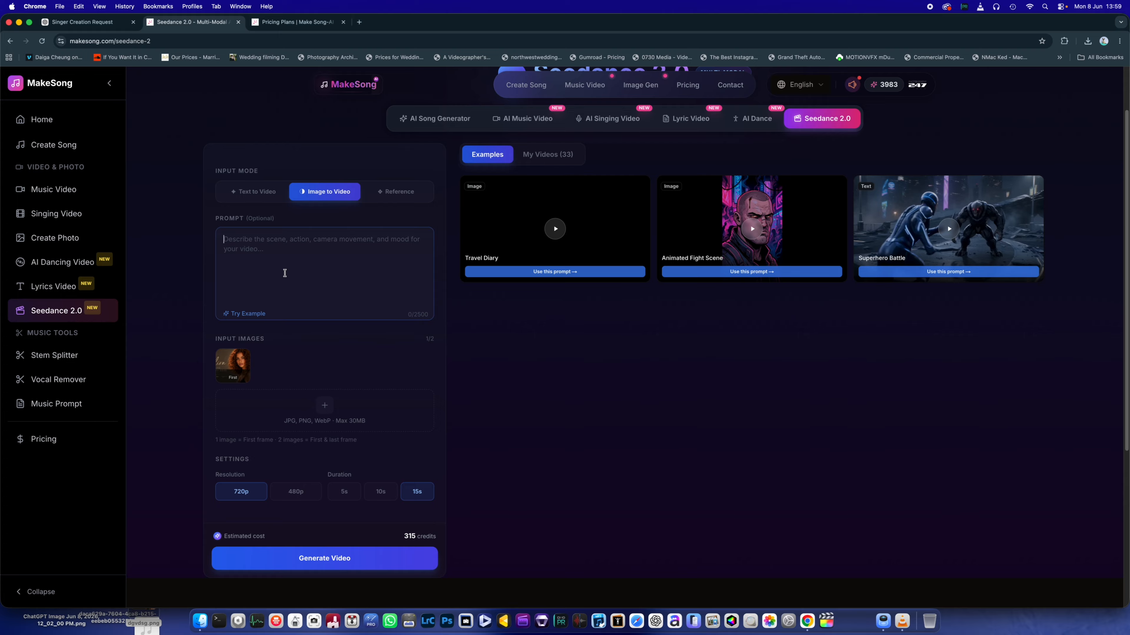
# Step: Enter the prompt "make the person smile and pose for camera as the camera pans out" and generate the video
pyautogui.write('make the perso')
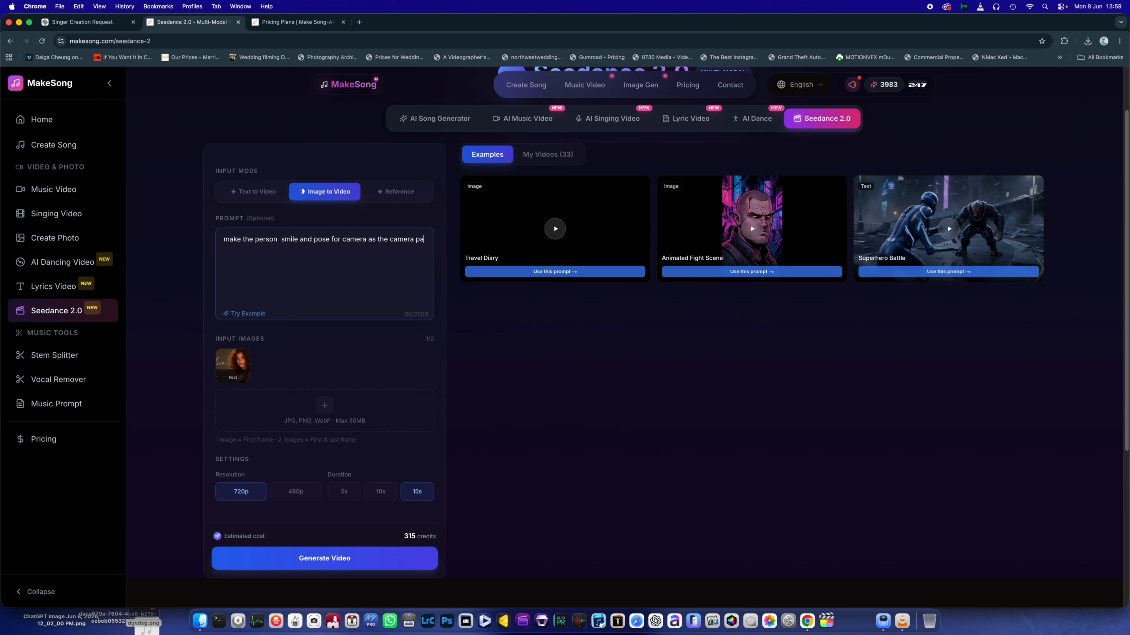
pyautogui.write('ns out')
pyautogui.click(310, 559)
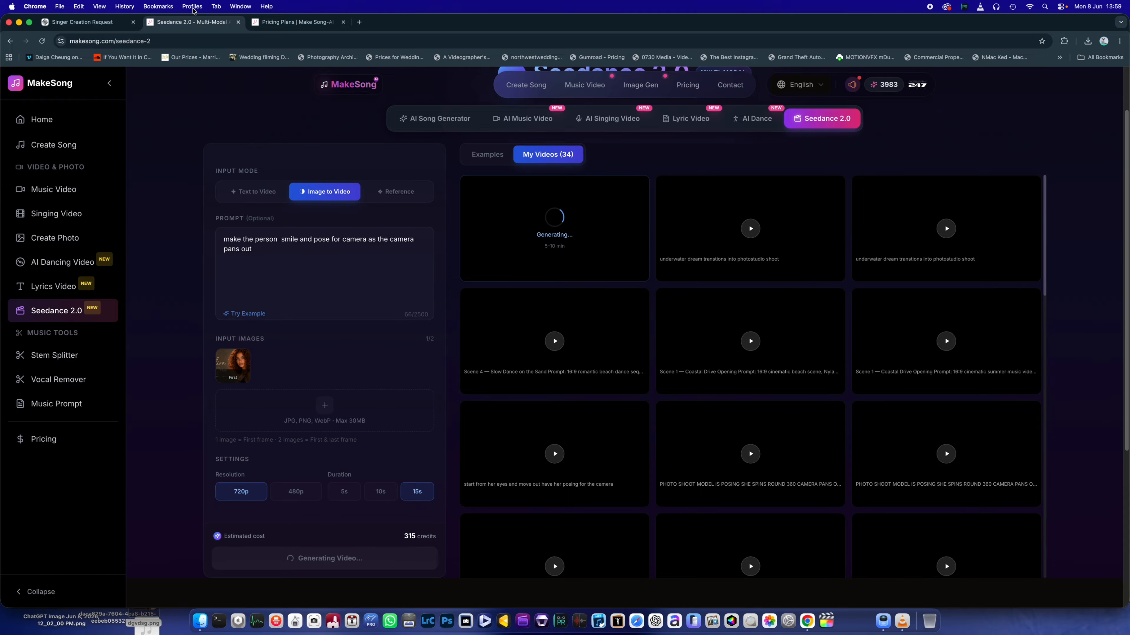
pyautogui.click(480, 156)
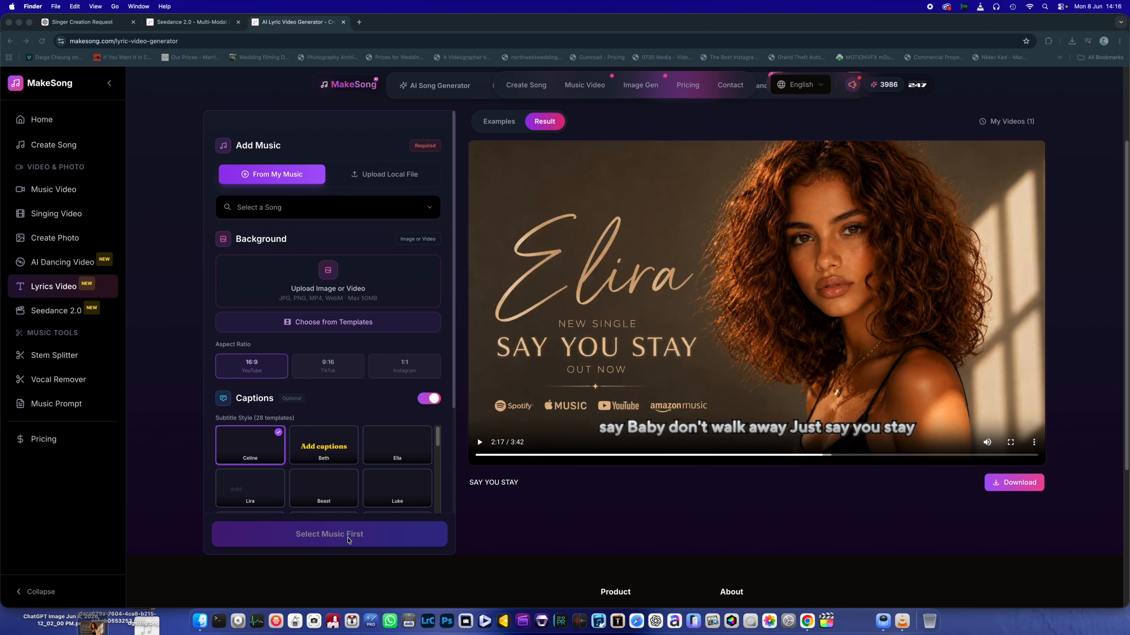
# Step: Play the generated SAY YOU STAY lyric video, lower its volume, skip ahead to check further captions, and pause it
pyautogui.click(480, 442)
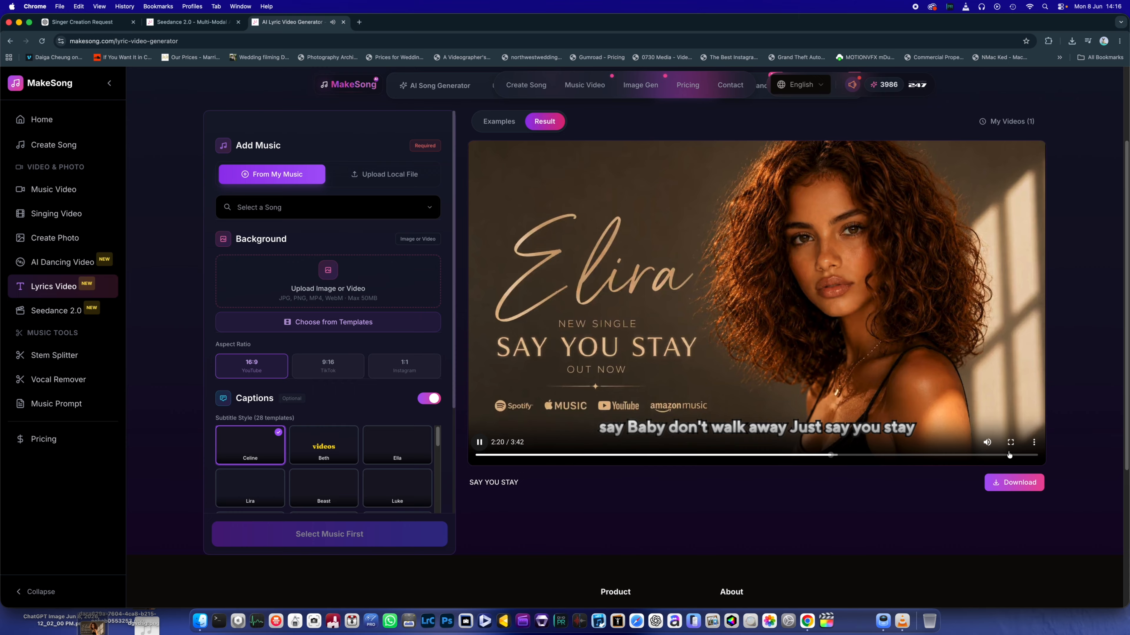
pyautogui.moveTo(974, 444)
pyautogui.moveTo(974, 444); pyautogui.dragTo(961, 443)
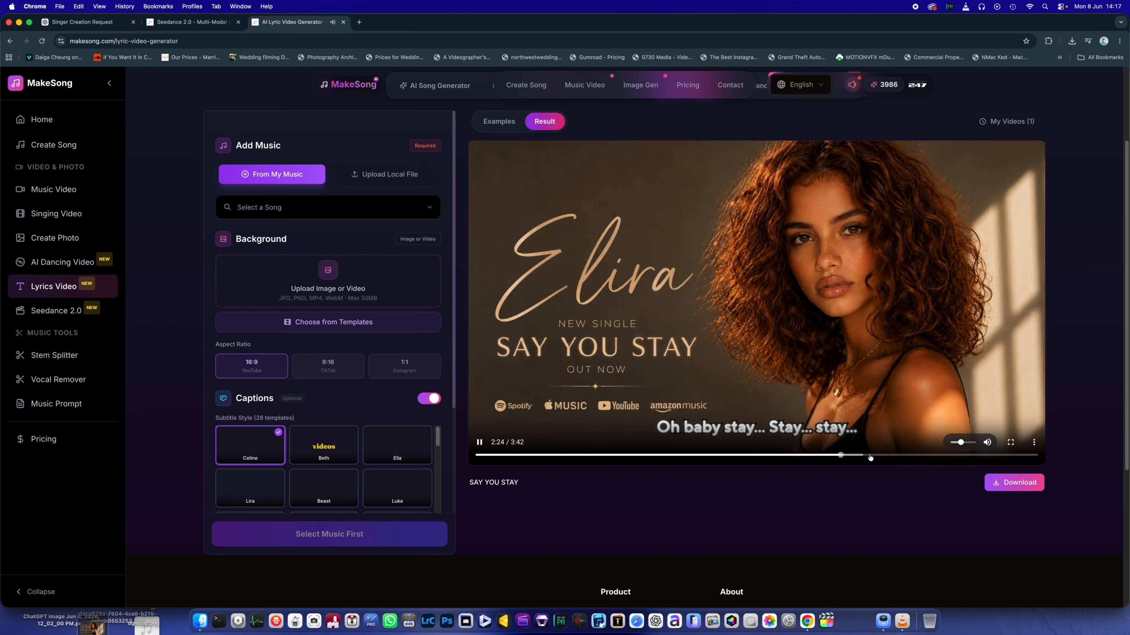
pyautogui.click(886, 455)
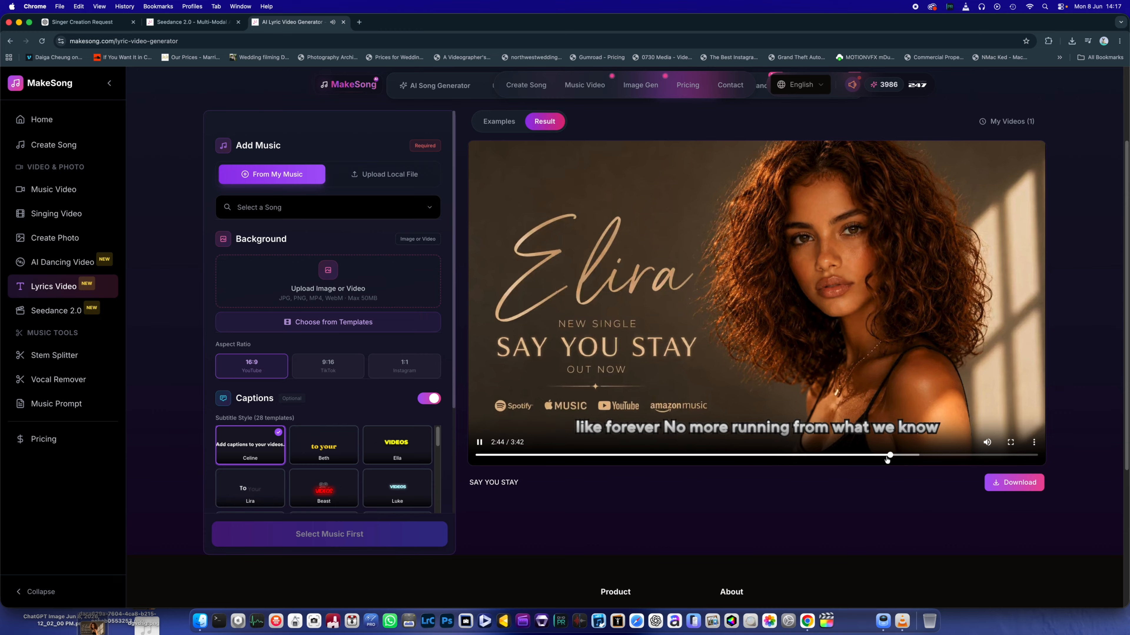
pyautogui.press('space')
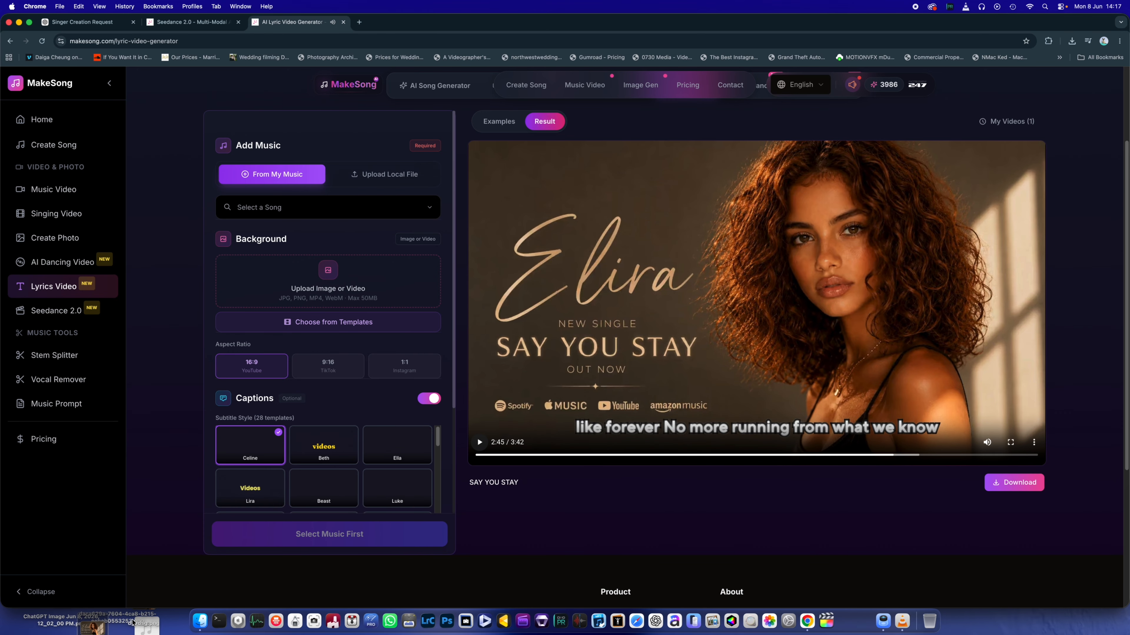
# Step: Preview seedance2-video (22).mp4 from the desktop in VLC, close the player, and enlarge the browser window again
pyautogui.moveTo(90, 627); pyautogui.dragTo(178, 581)
pyautogui.click(172, 600)
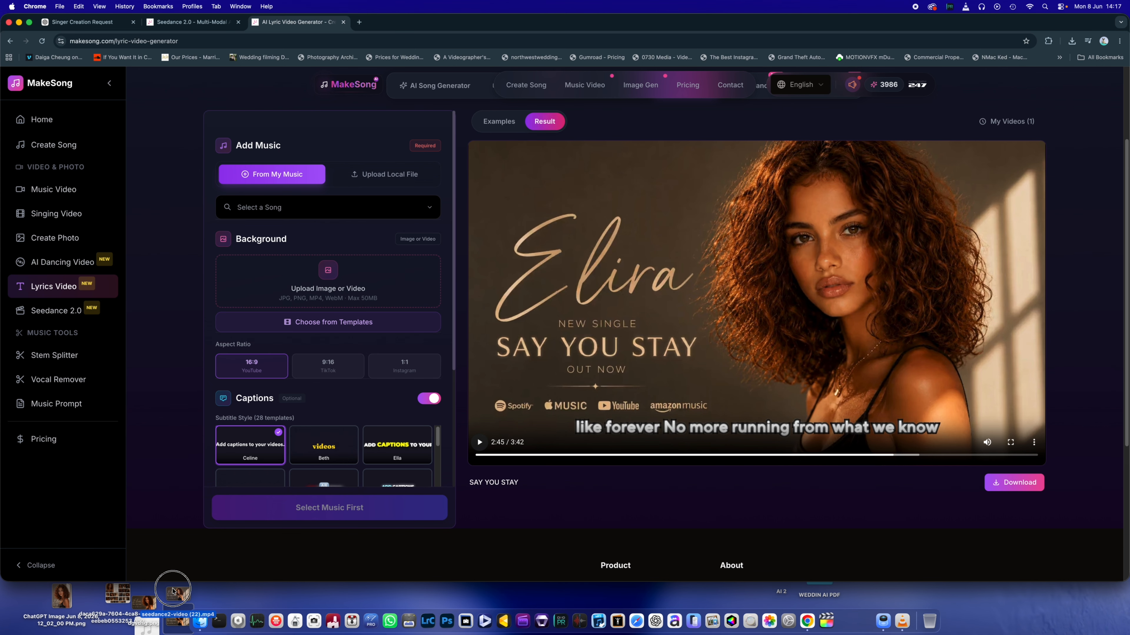
pyautogui.rightClick(174, 601)
pyautogui.moveTo(306, 411)
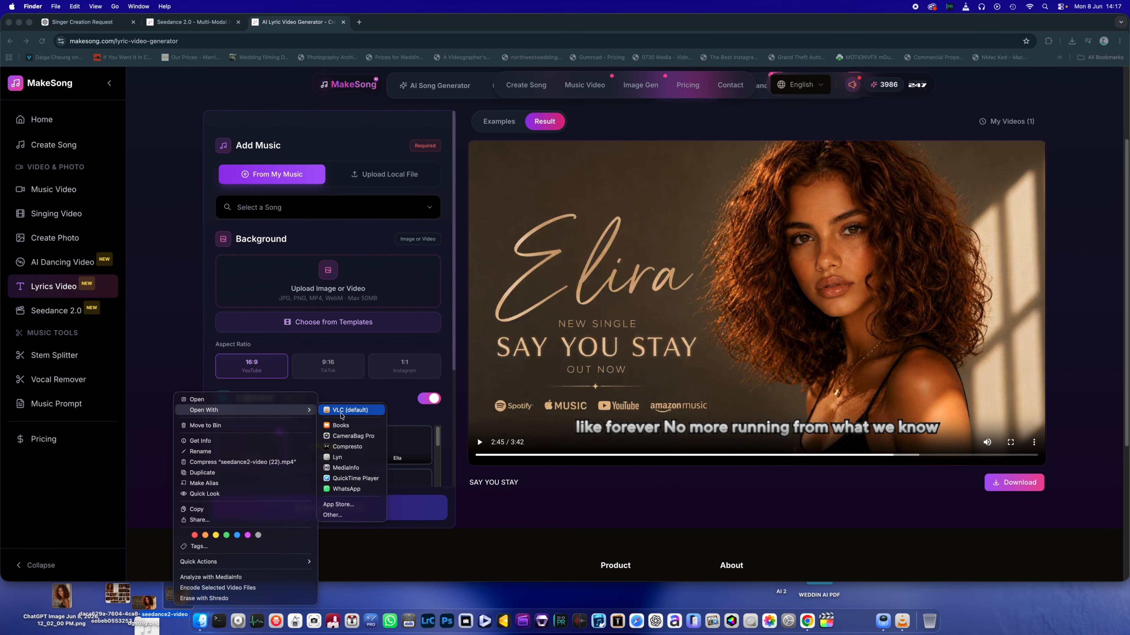
pyautogui.click(342, 413)
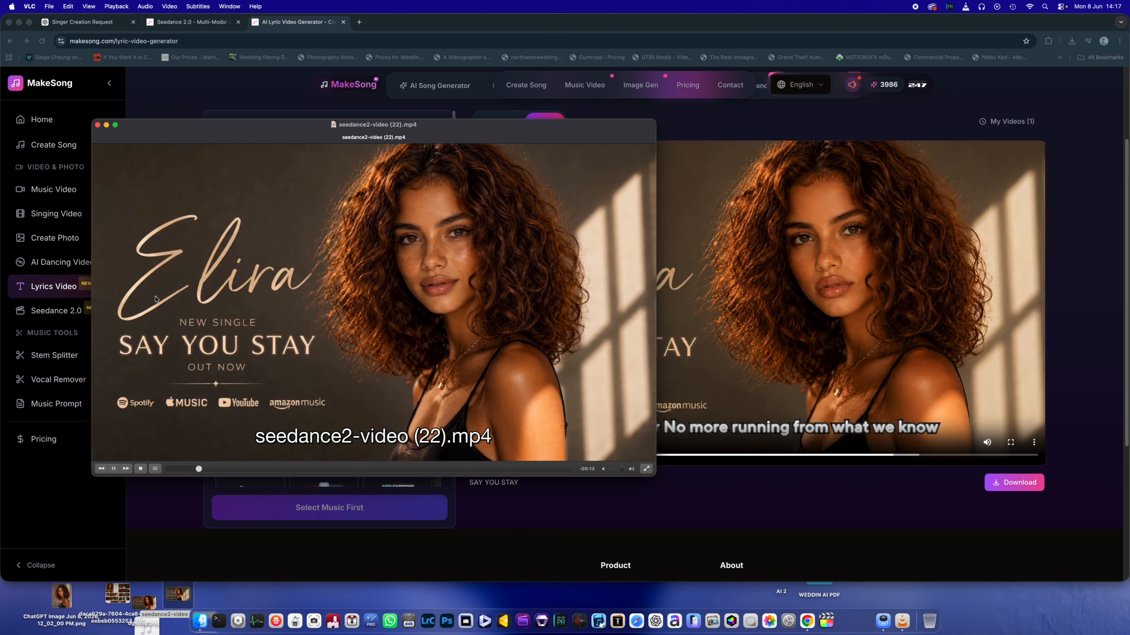
pyautogui.click(97, 125)
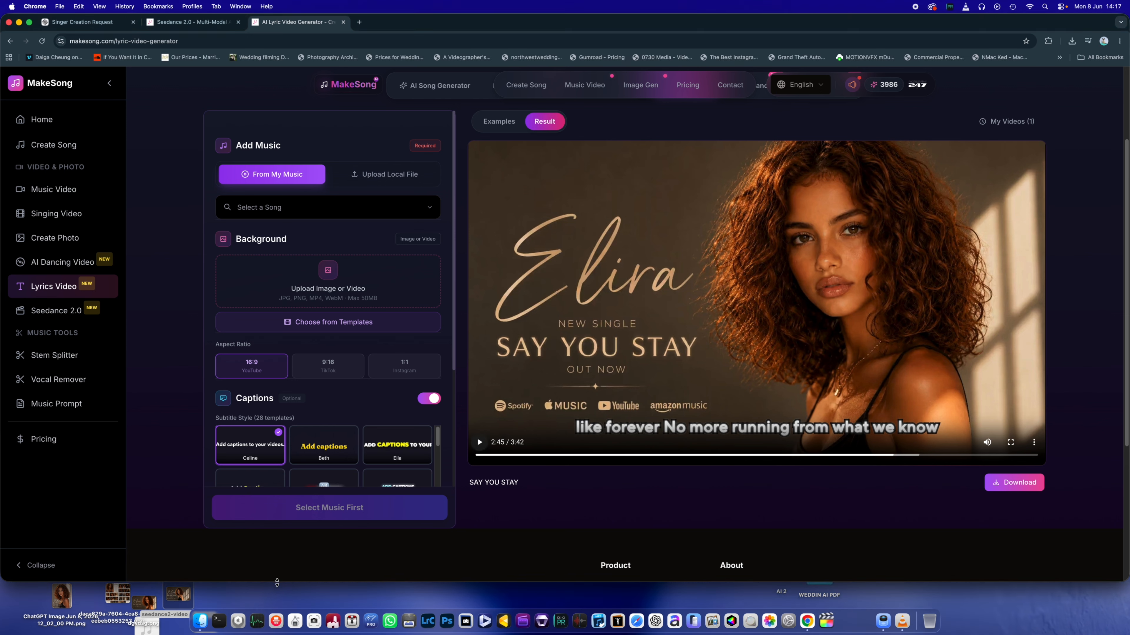
pyautogui.moveTo(277, 582); pyautogui.dragTo(278, 609)
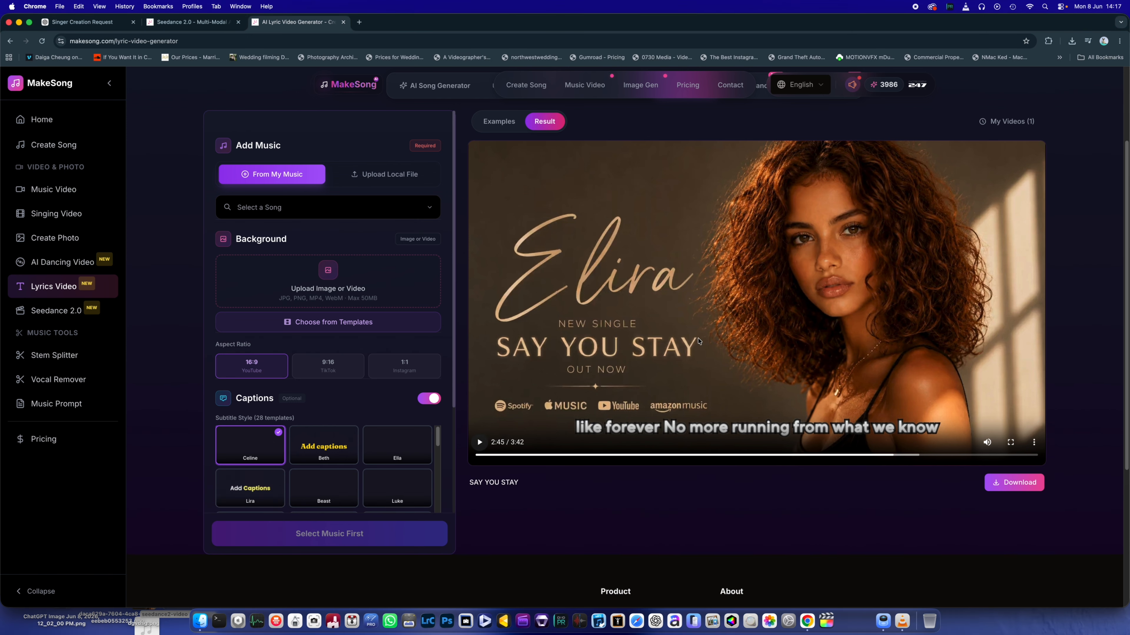